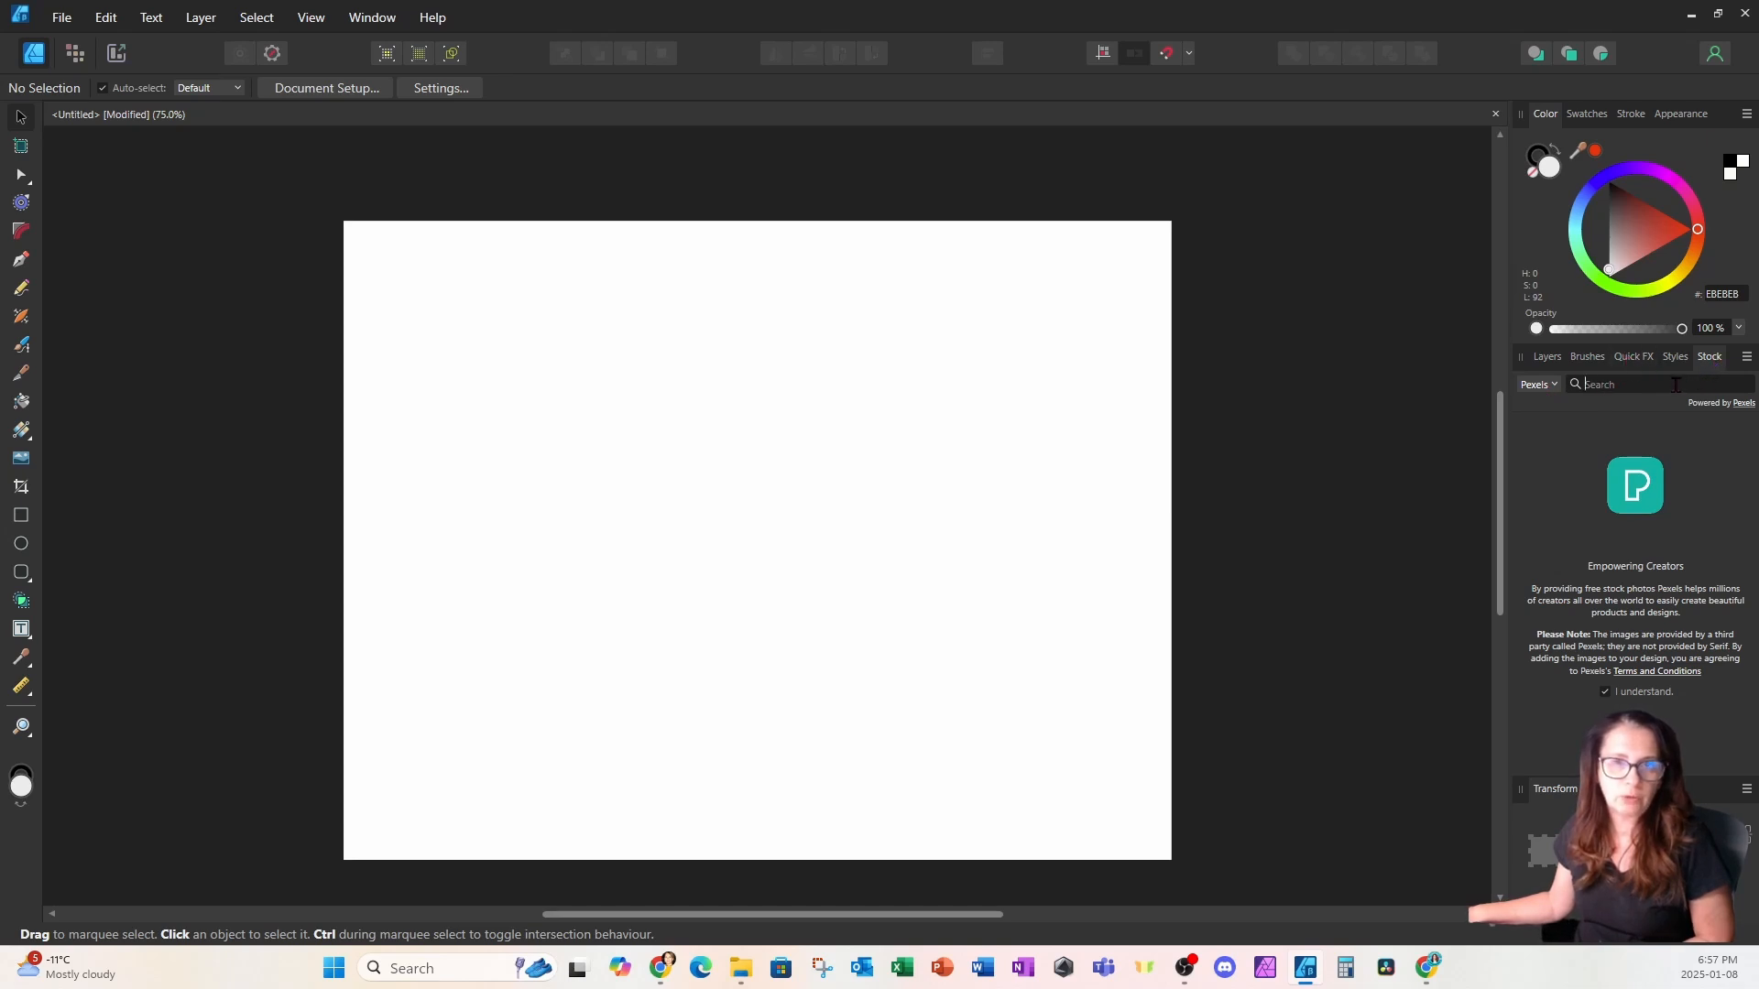
# Step: Search the Pexels stock library for "kitten"
pyautogui.write('kitte')
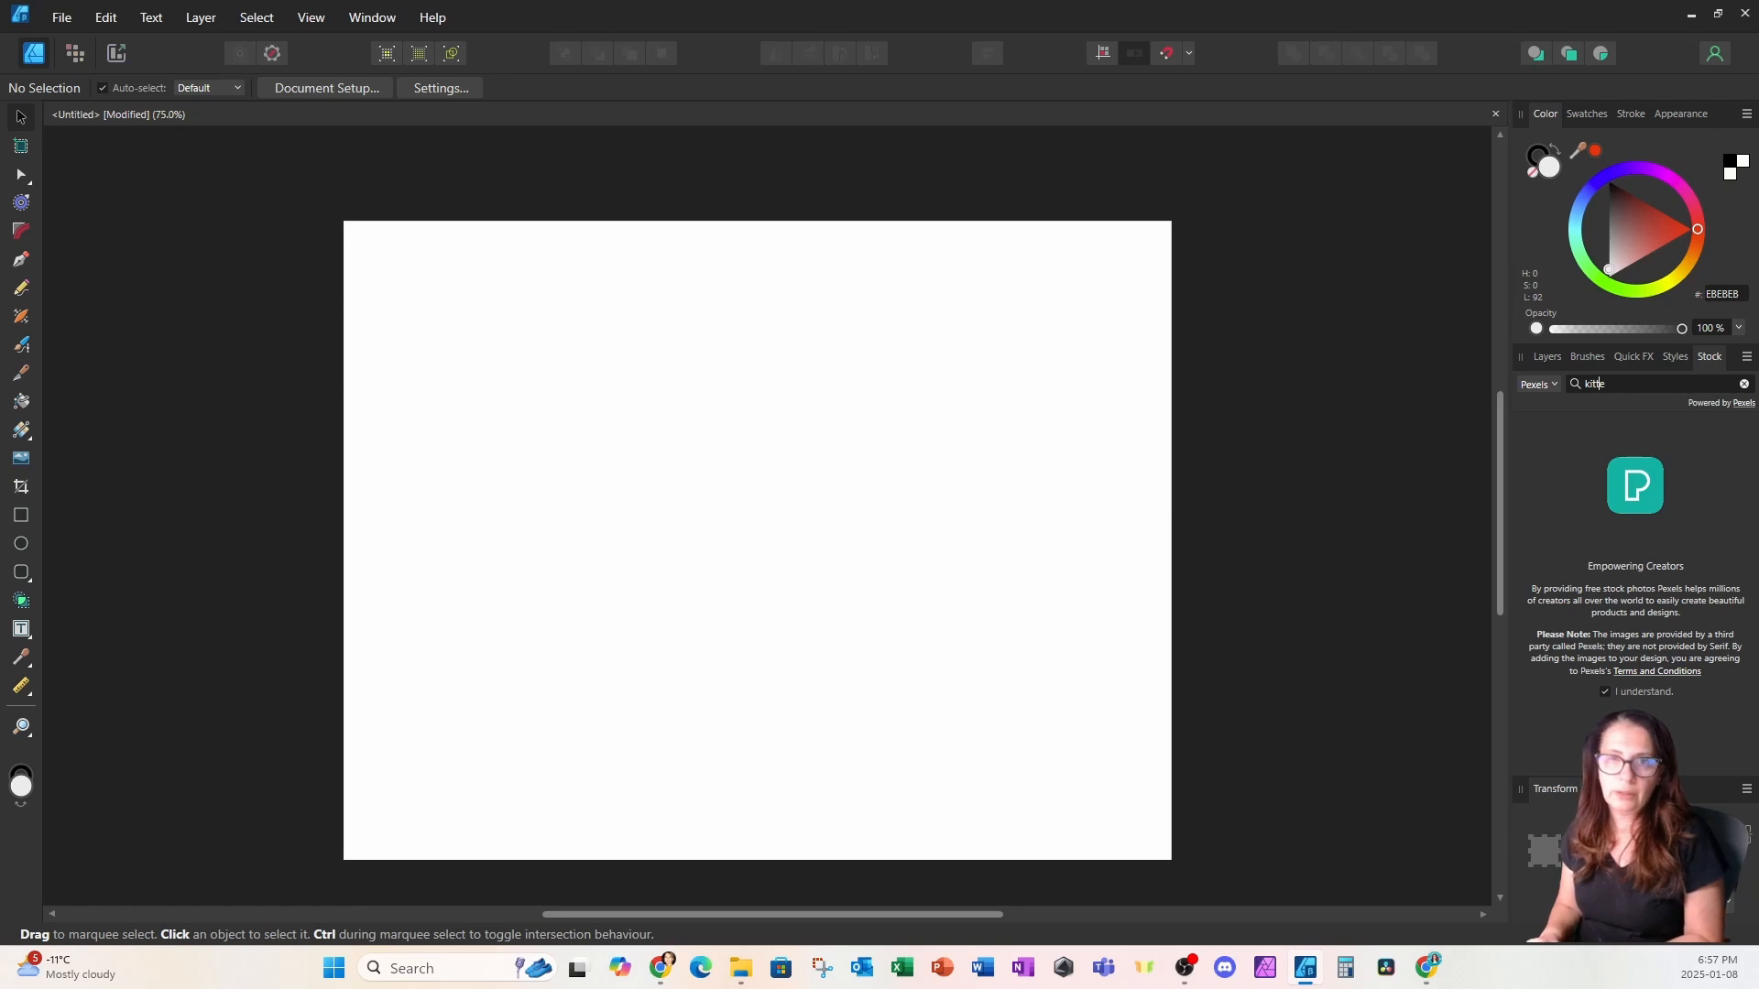
pyautogui.write('n')
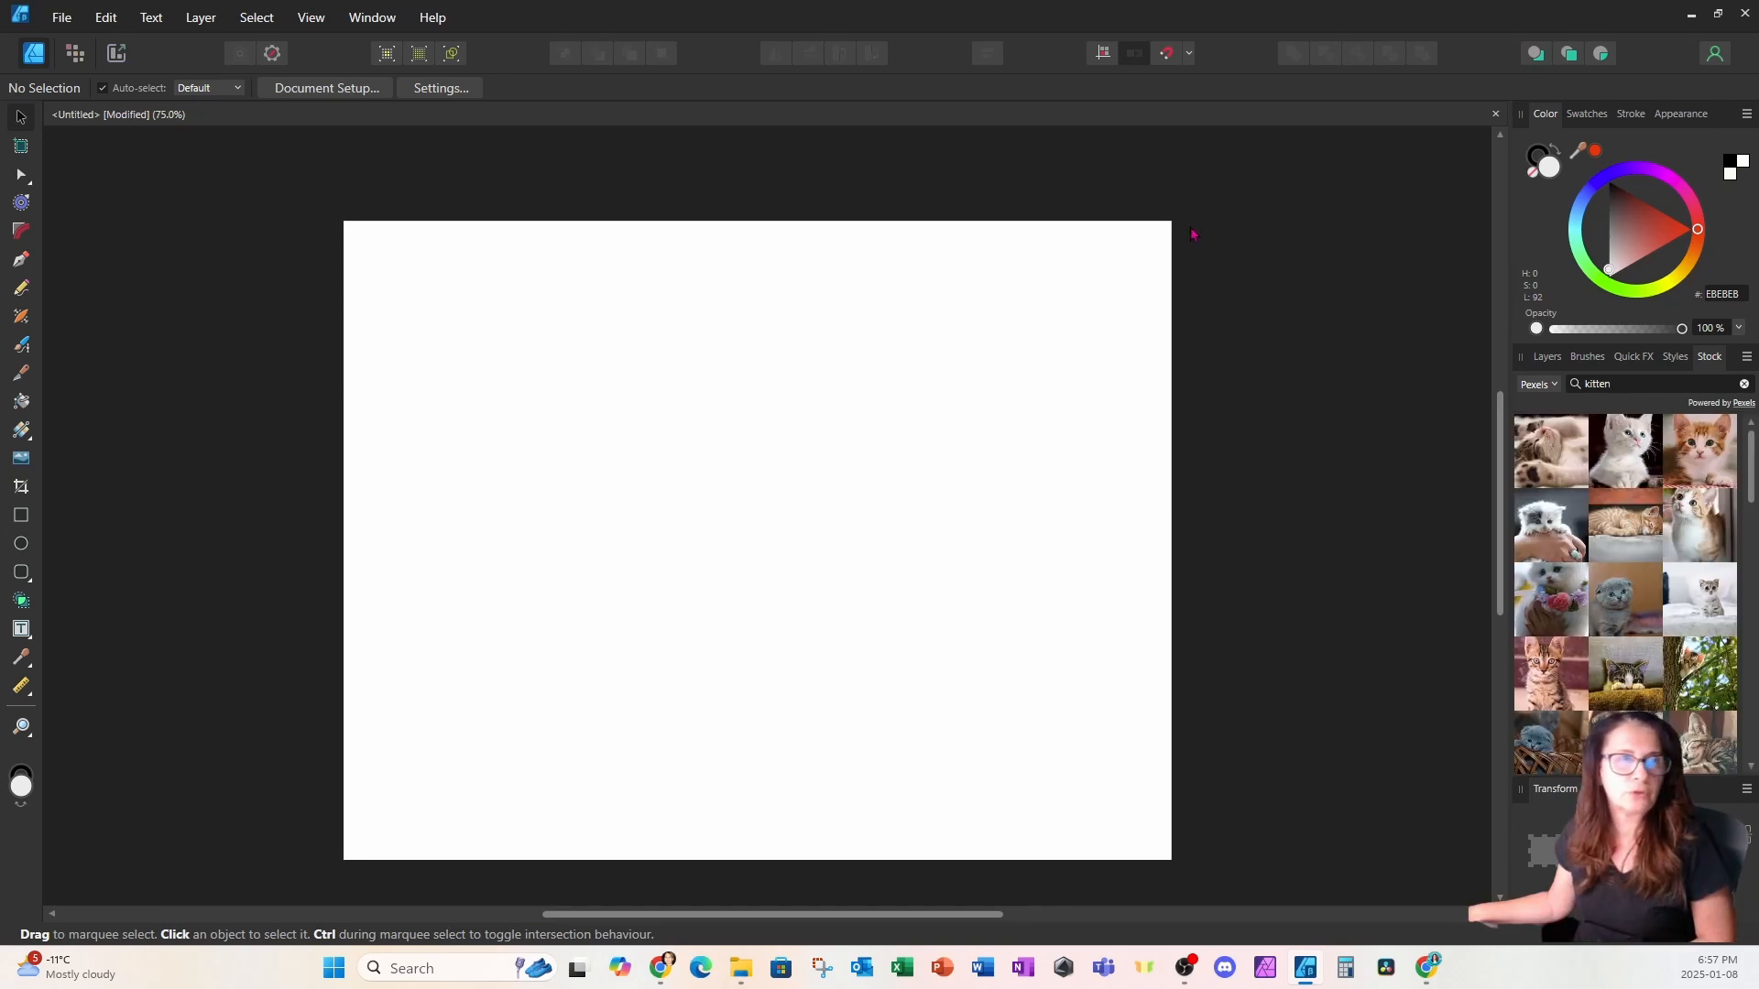
pyautogui.click(377, 22)
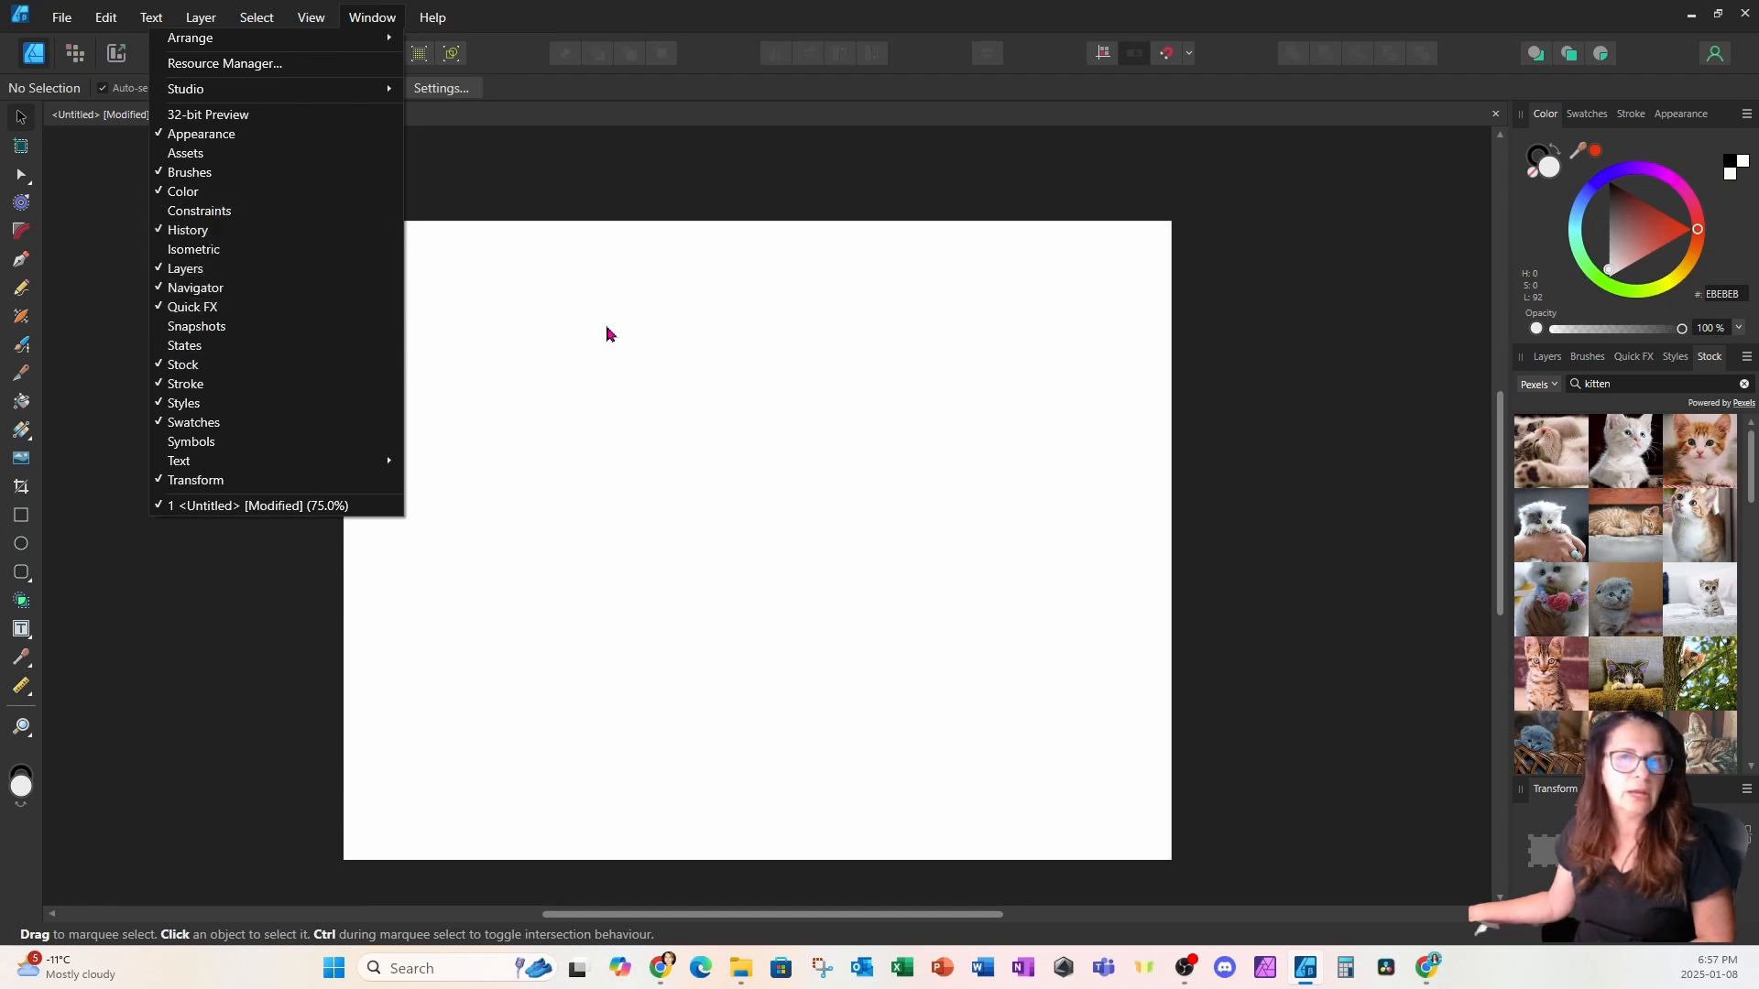
pyautogui.click(1460, 373)
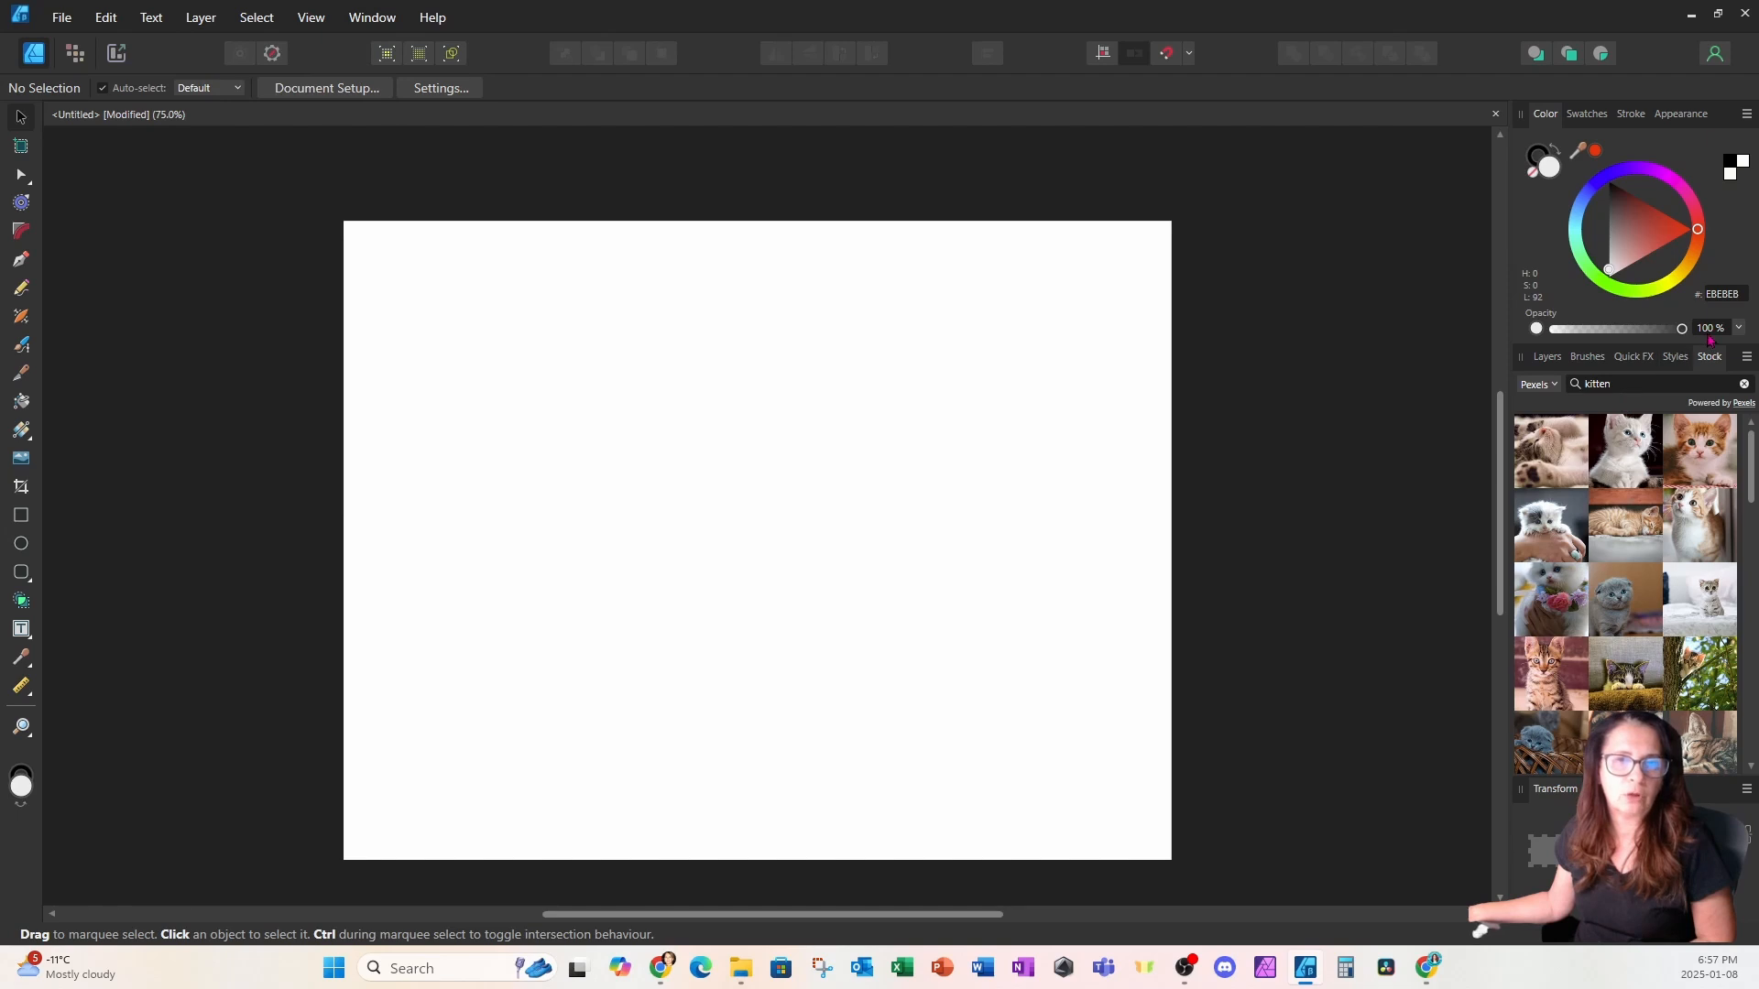
pyautogui.click(1555, 386)
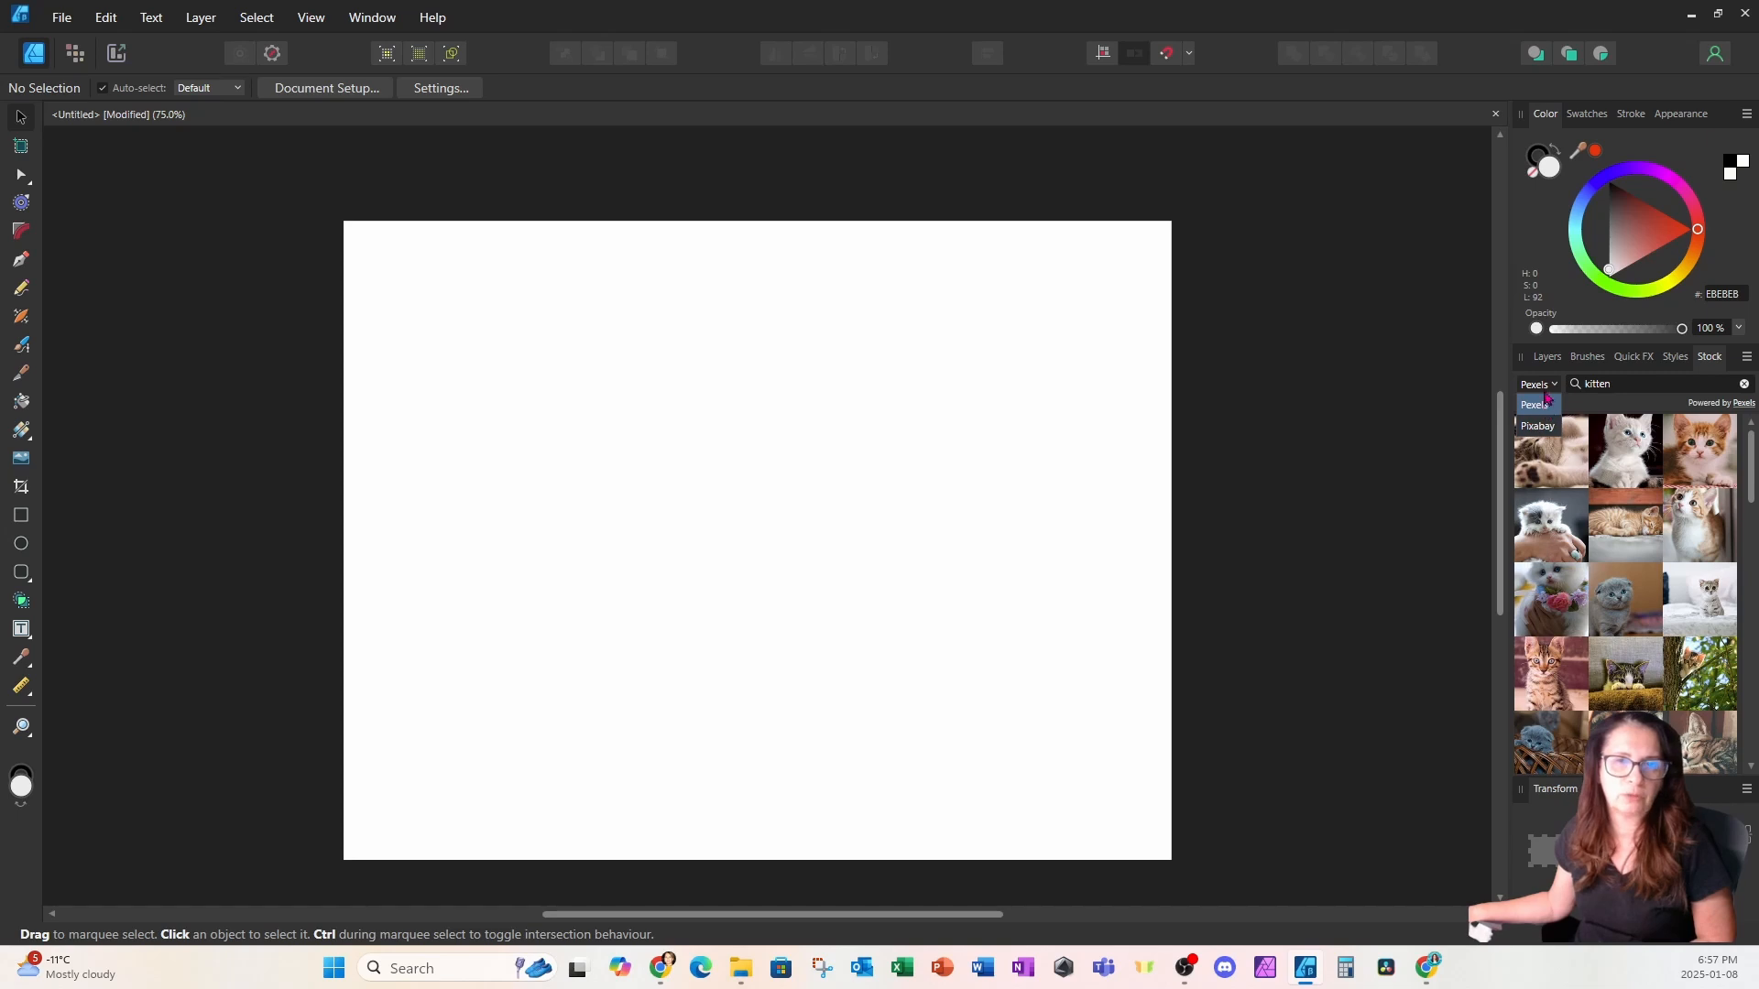
pyautogui.click(1623, 381)
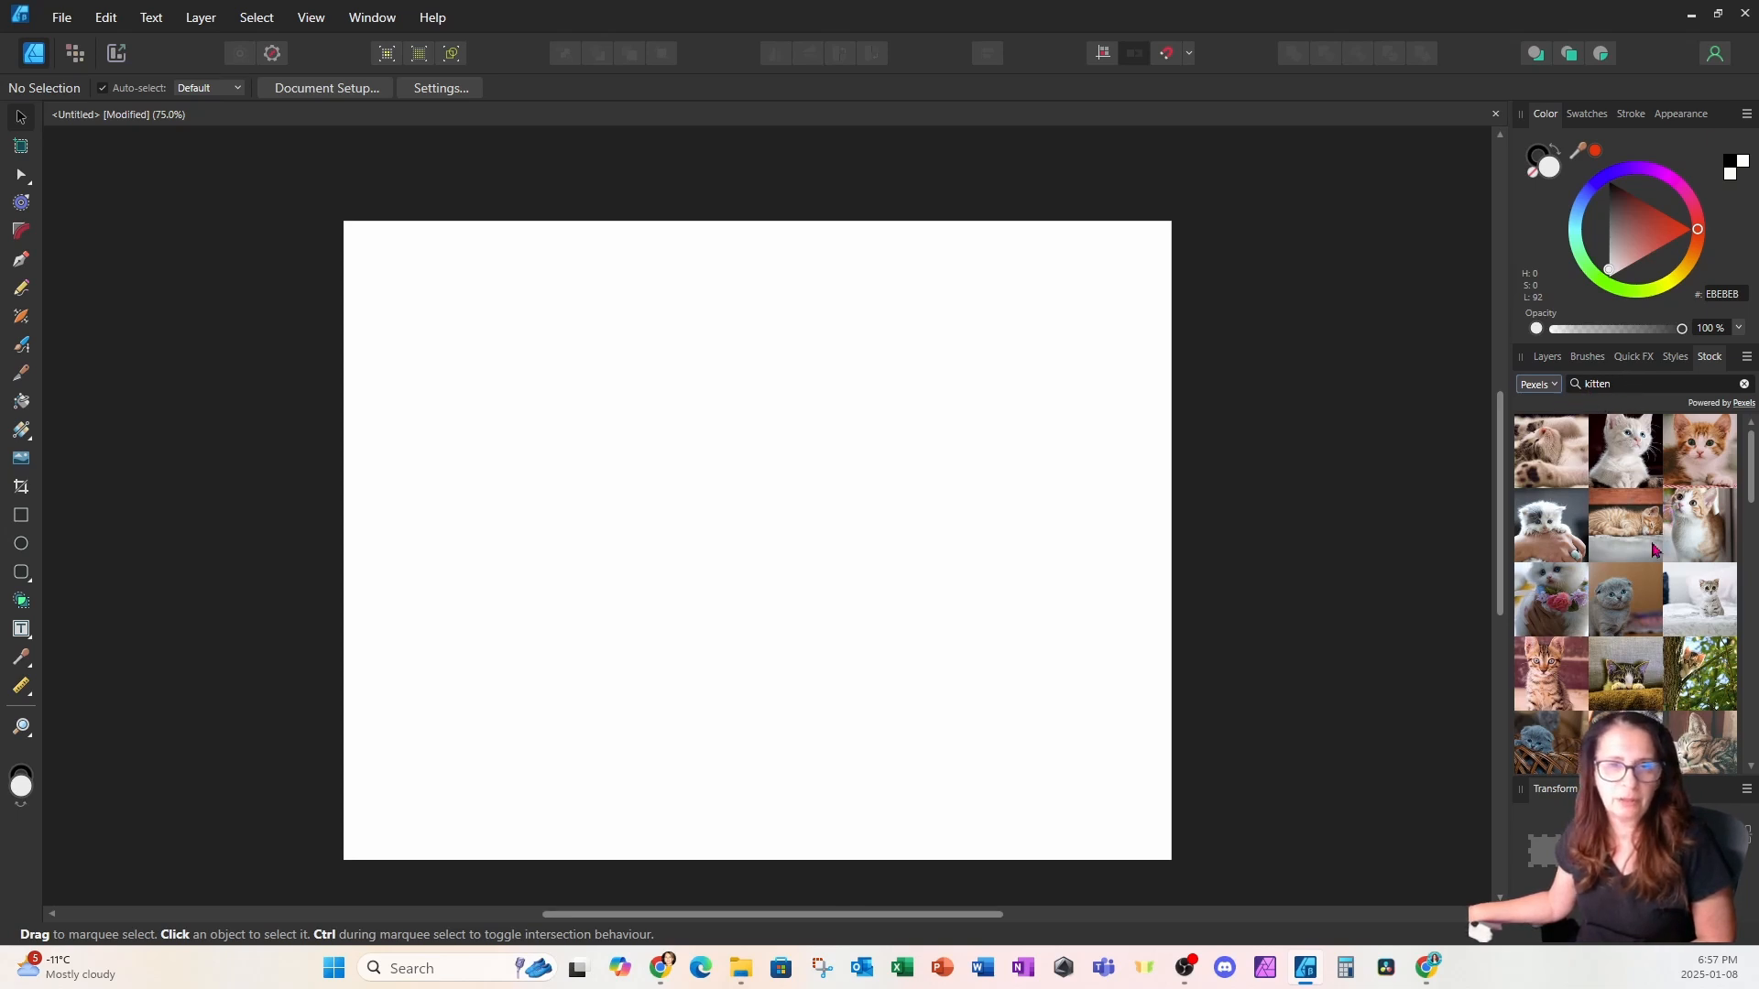
# Step: Place the stock photo of the black-and-white kitten looking up against a dark blurred background onto the page
pyautogui.scroll(-3, 1655, 554)
pyautogui.scroll(-2, 1649, 559)
pyautogui.scroll(-2, 1649, 559)
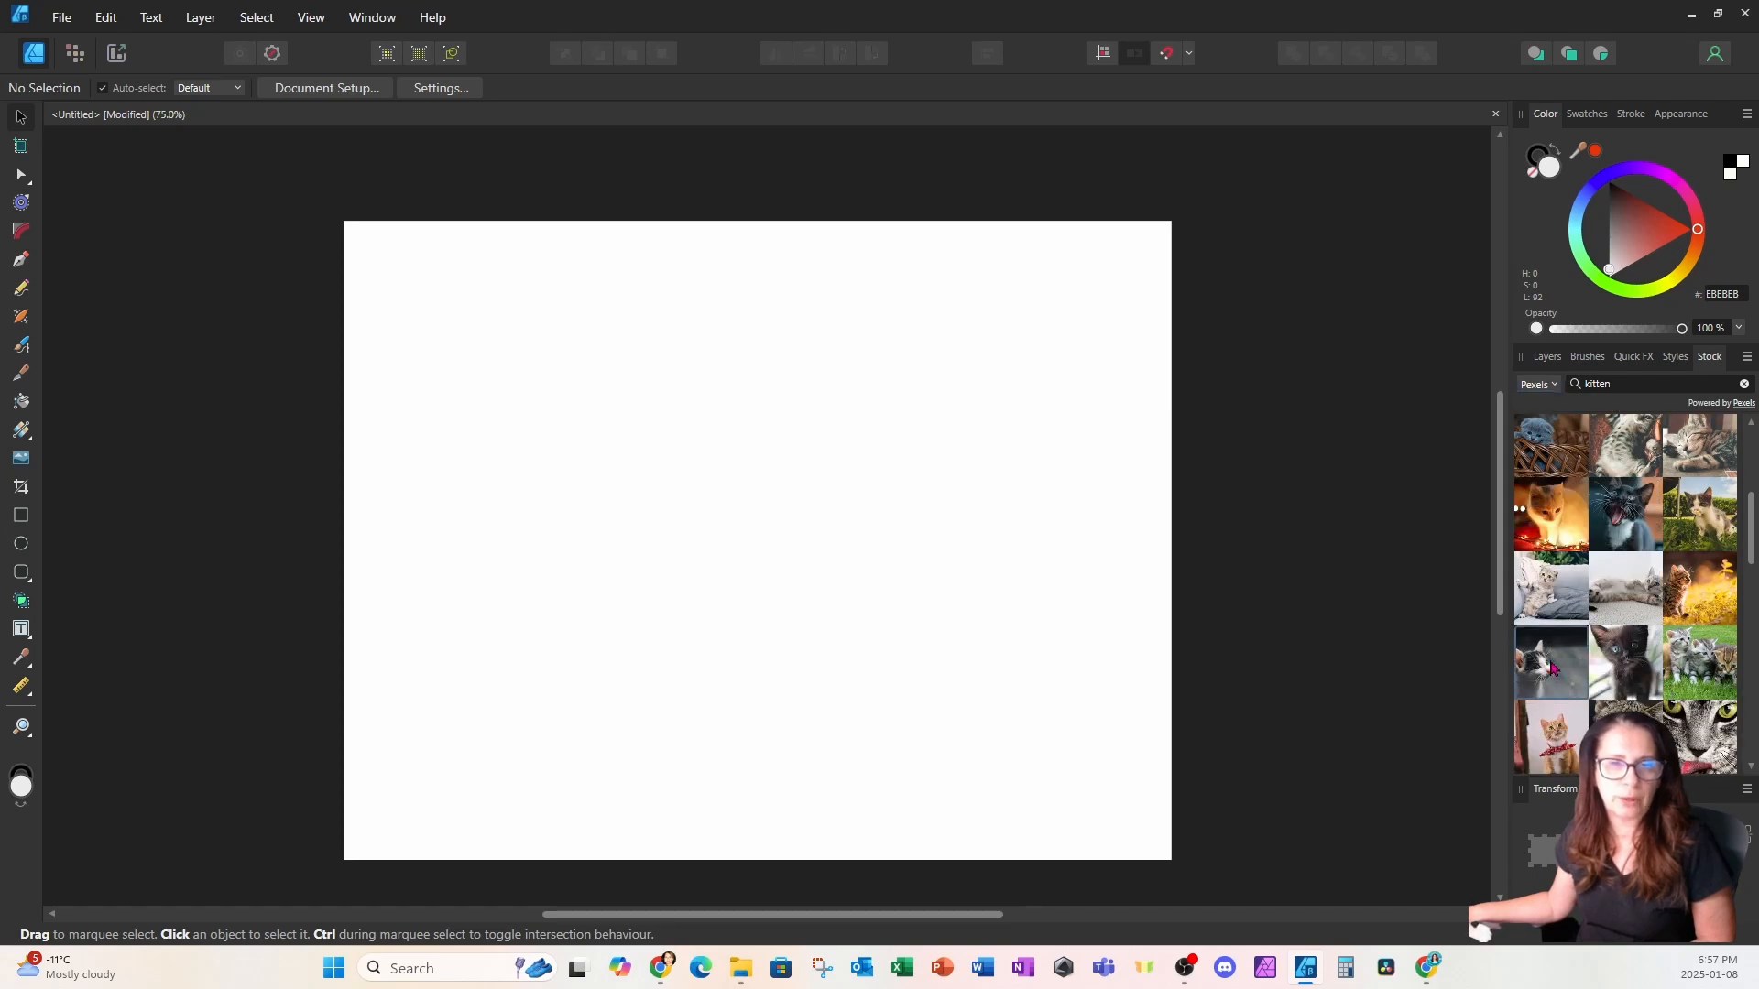
pyautogui.moveTo(1551, 668); pyautogui.dragTo(742, 618)
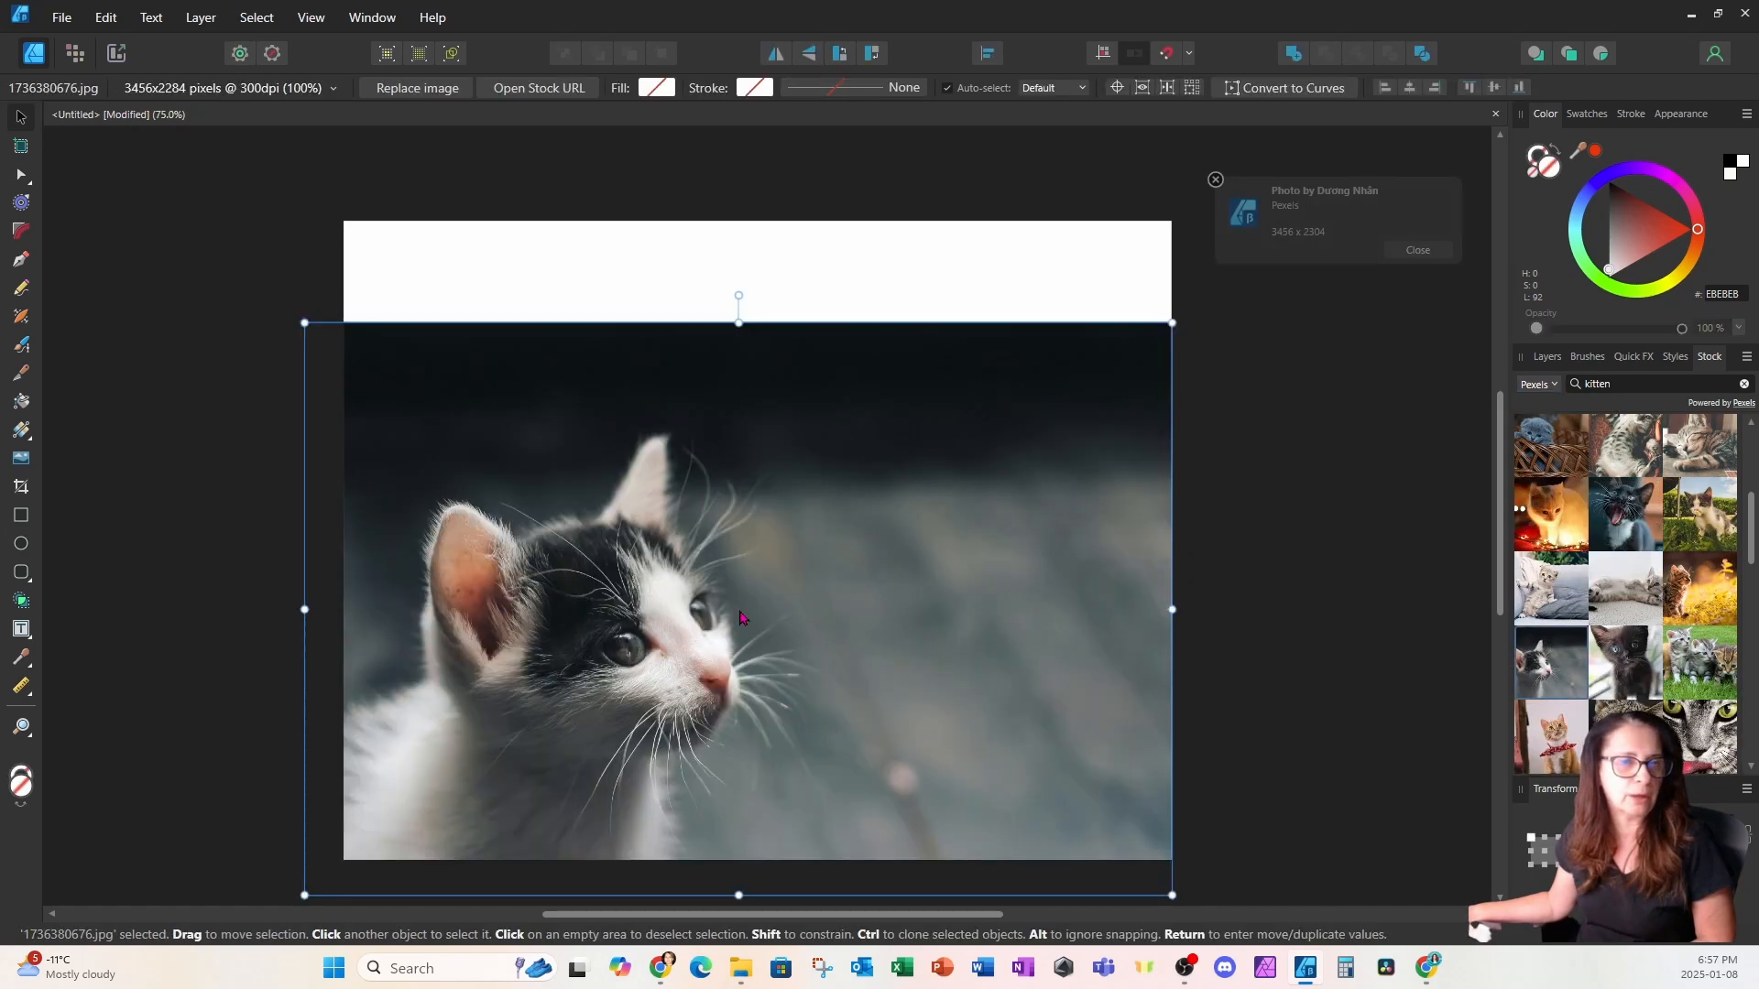
# Step: Enlarge the kitten photo to about 116% and position it to cover the whole page with the kitten at the left
pyautogui.moveTo(883, 684); pyautogui.dragTo(871, 589)
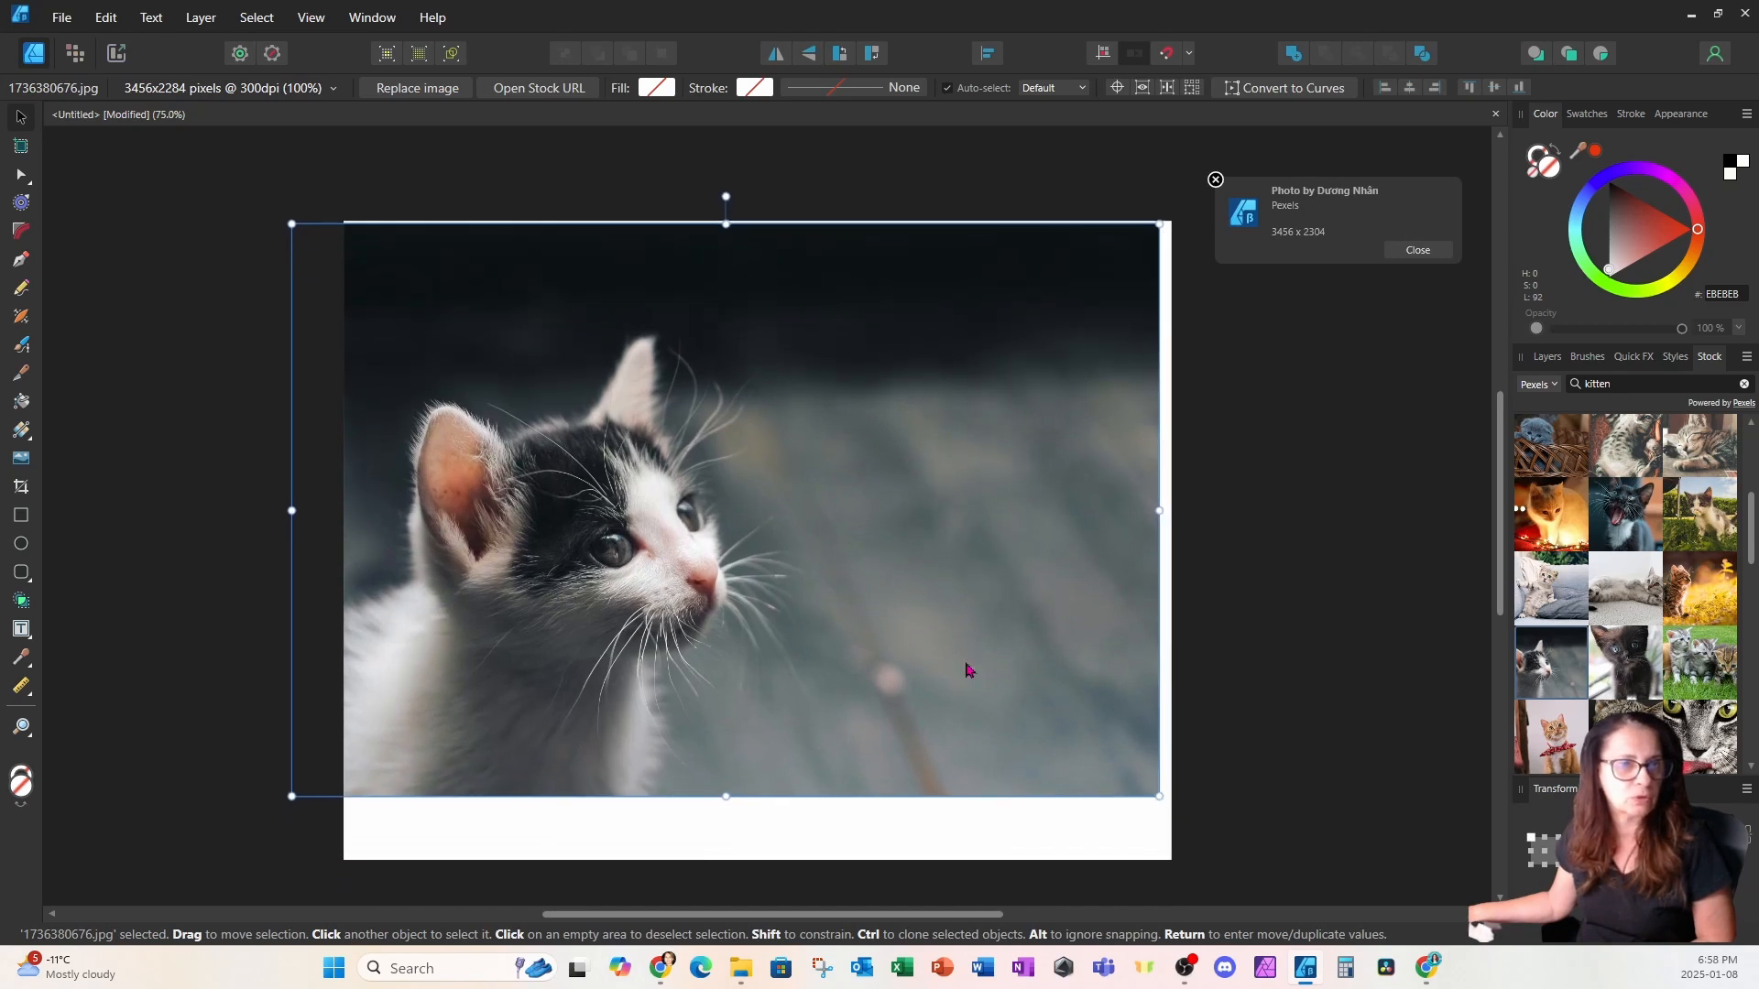
pyautogui.moveTo(1165, 786); pyautogui.dragTo(1253, 884)
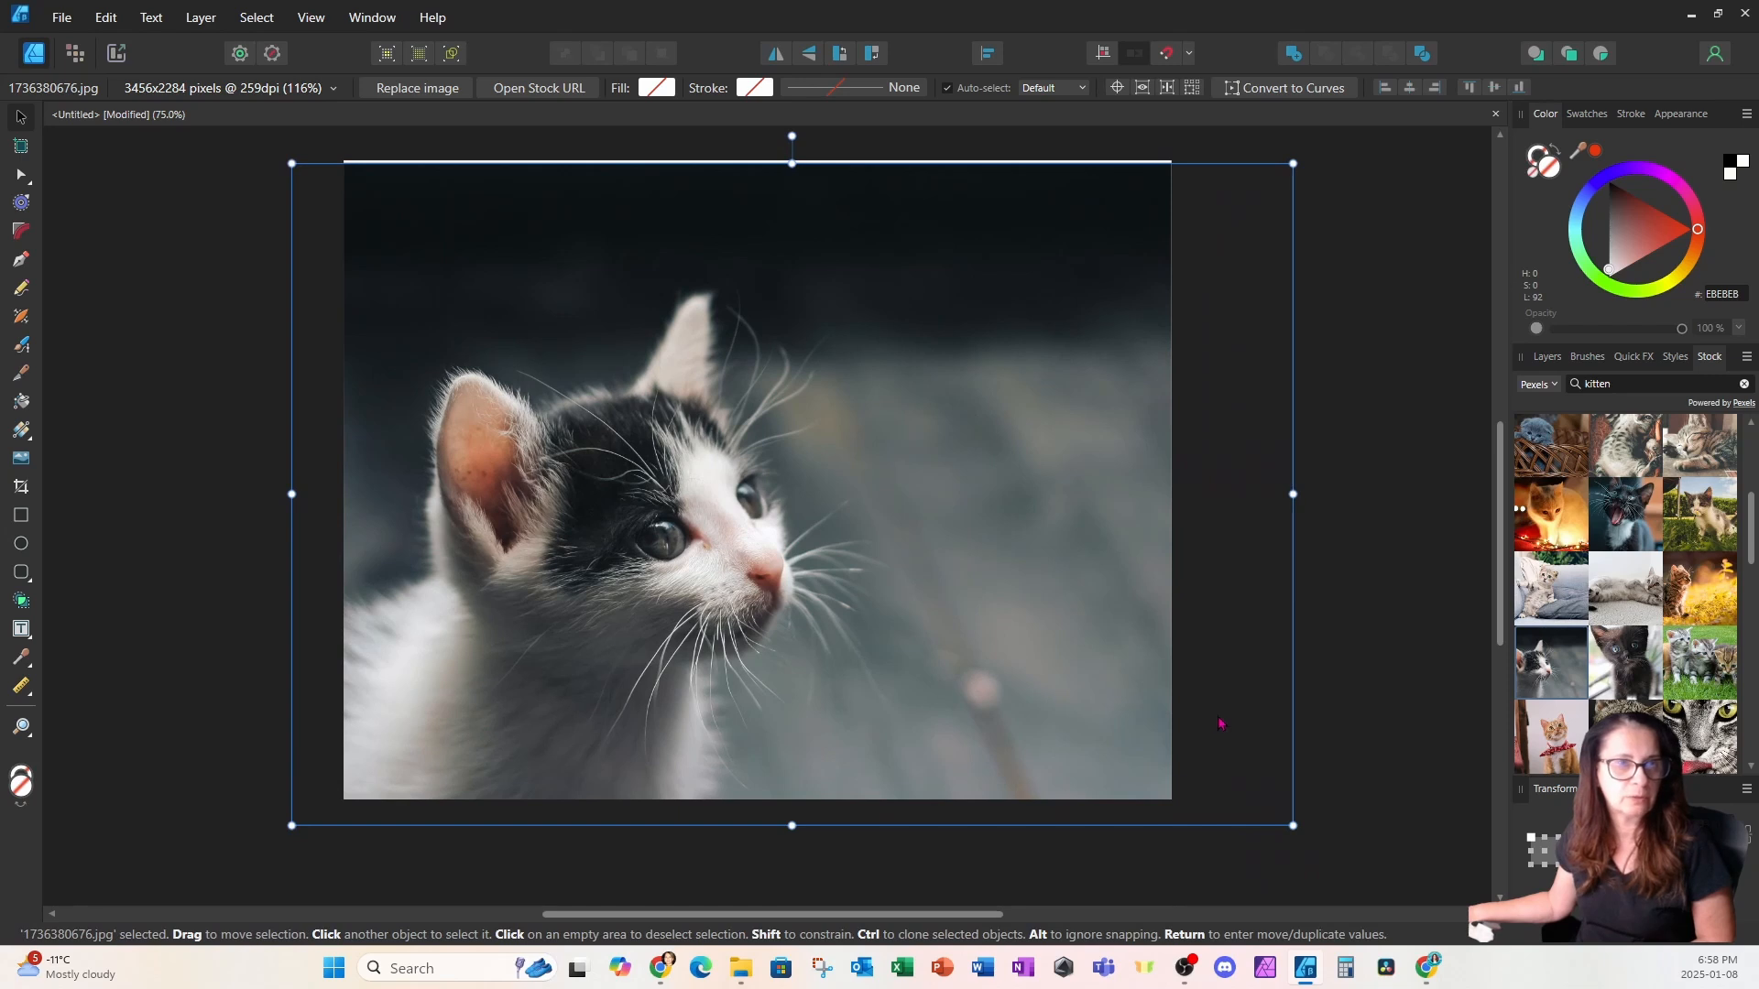
pyautogui.moveTo(1220, 724); pyautogui.dragTo(1141, 714)
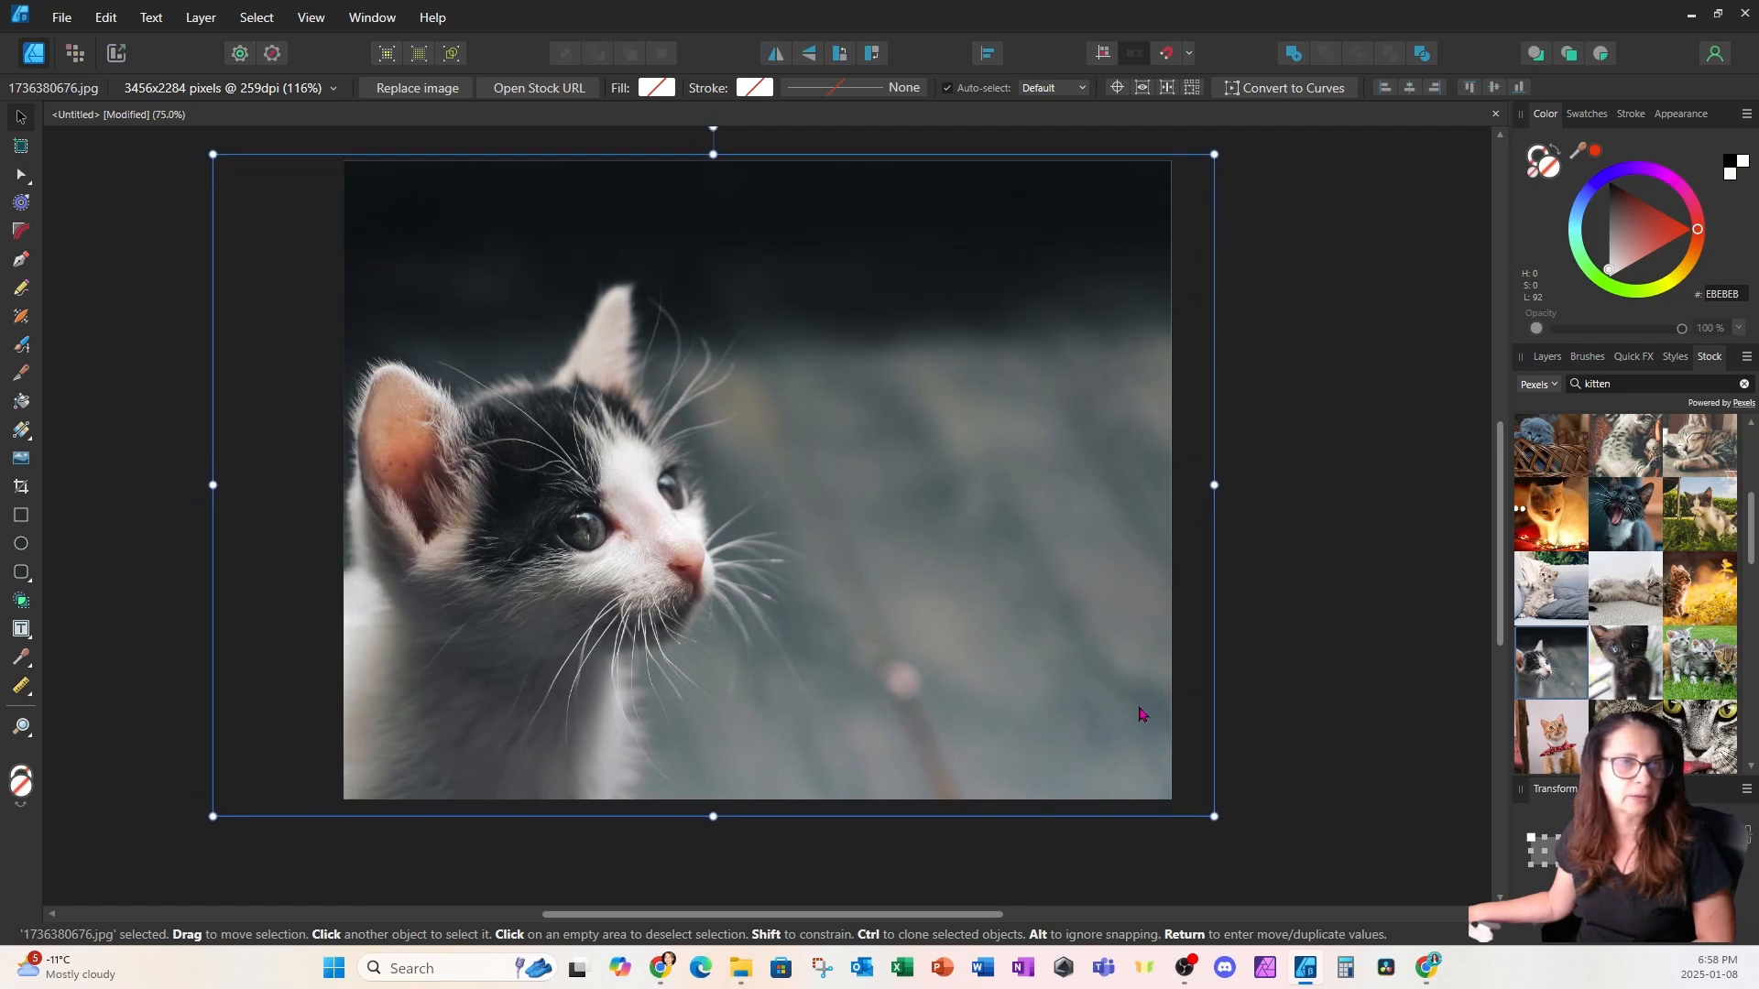
pyautogui.click(1284, 525)
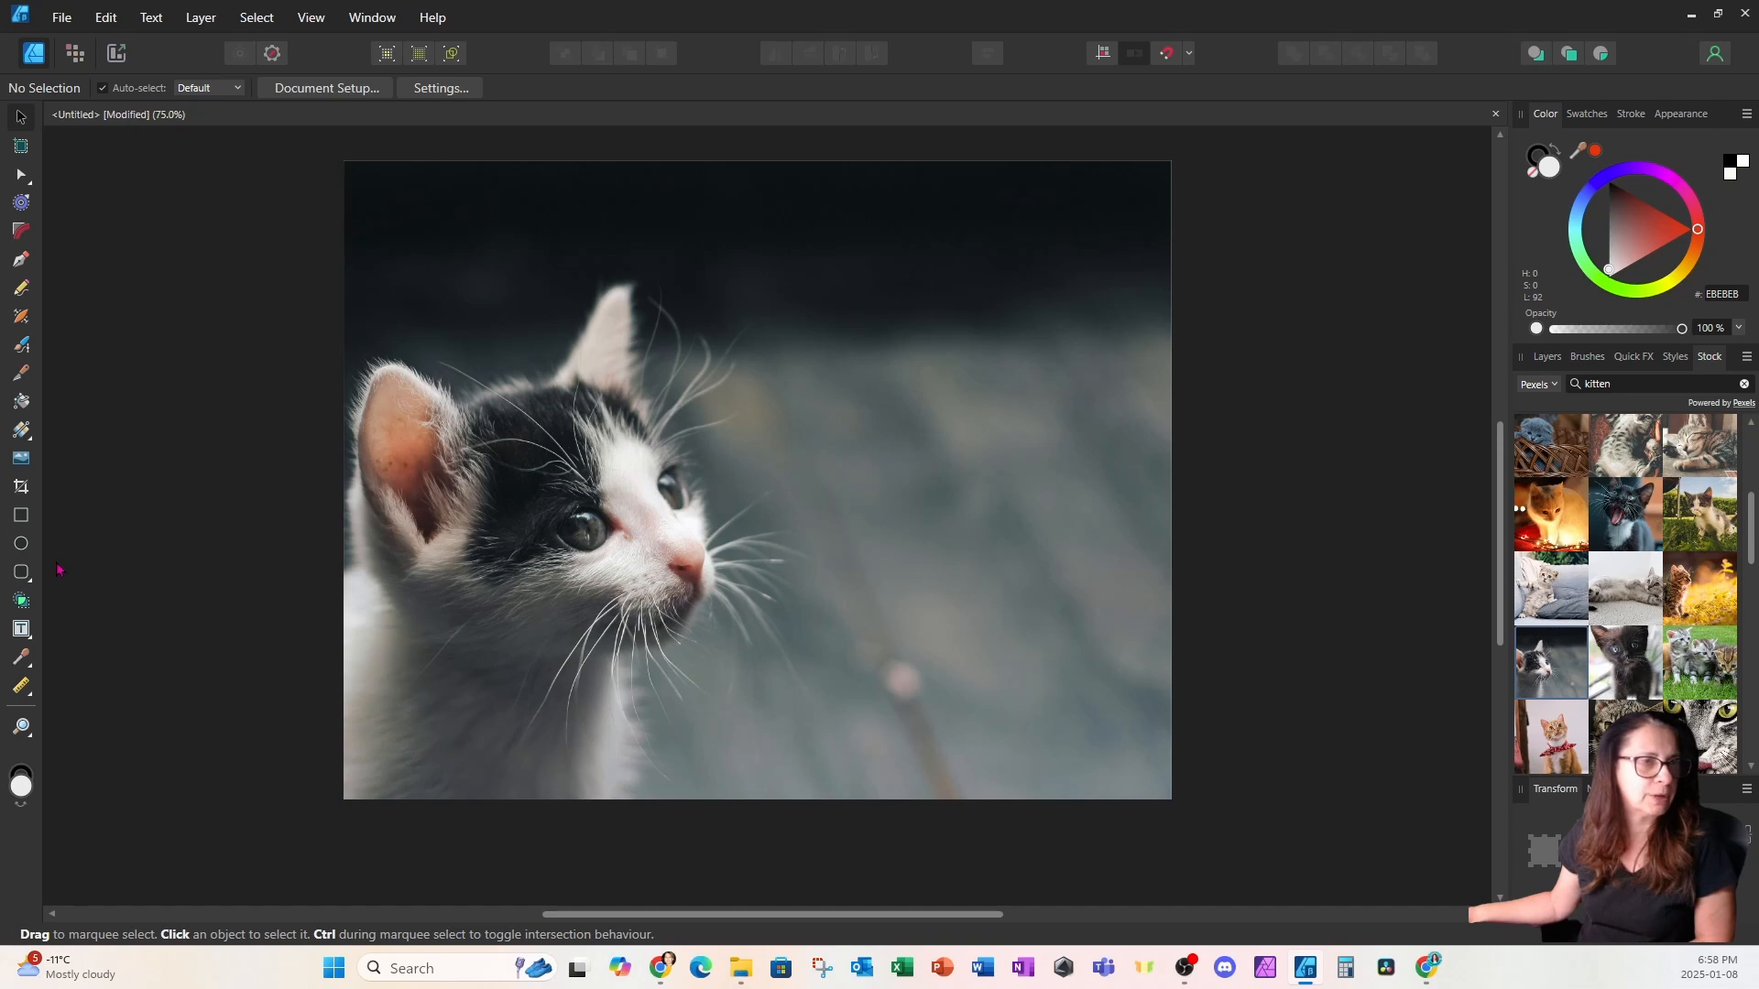
# Step: Add the artistic text title "Prayer for Hope" in the dark area above the kitten's head
pyautogui.click(30, 638)
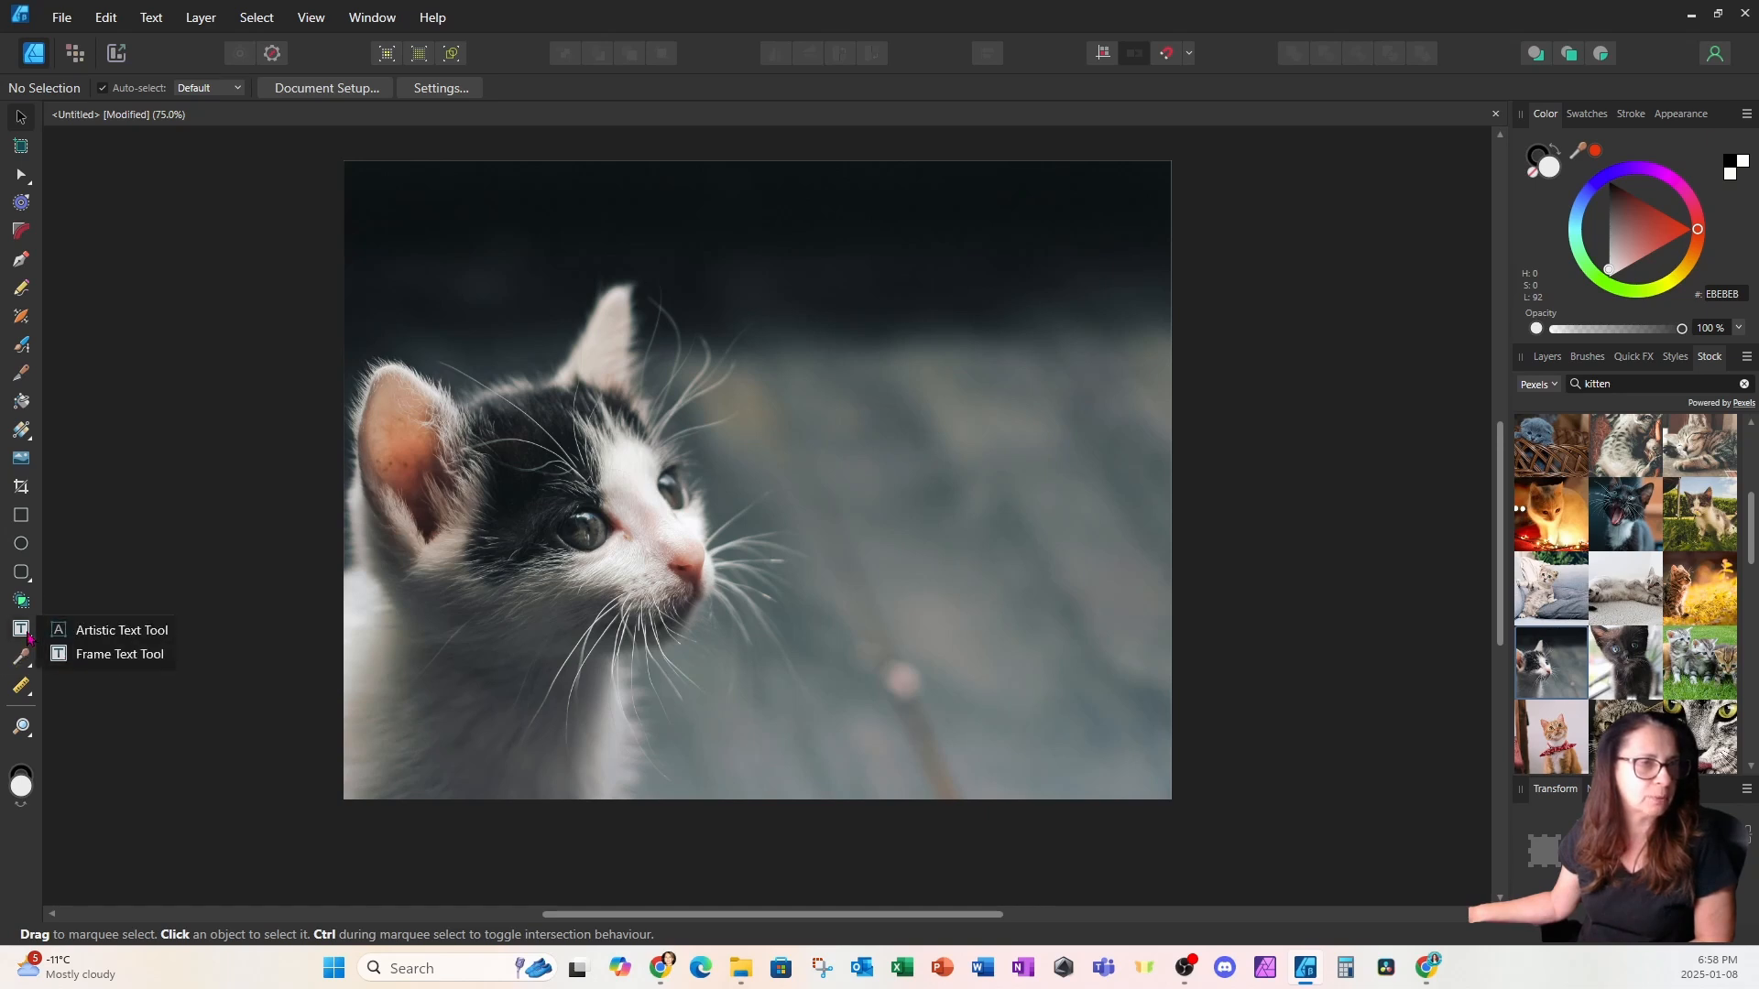
pyautogui.click(87, 633)
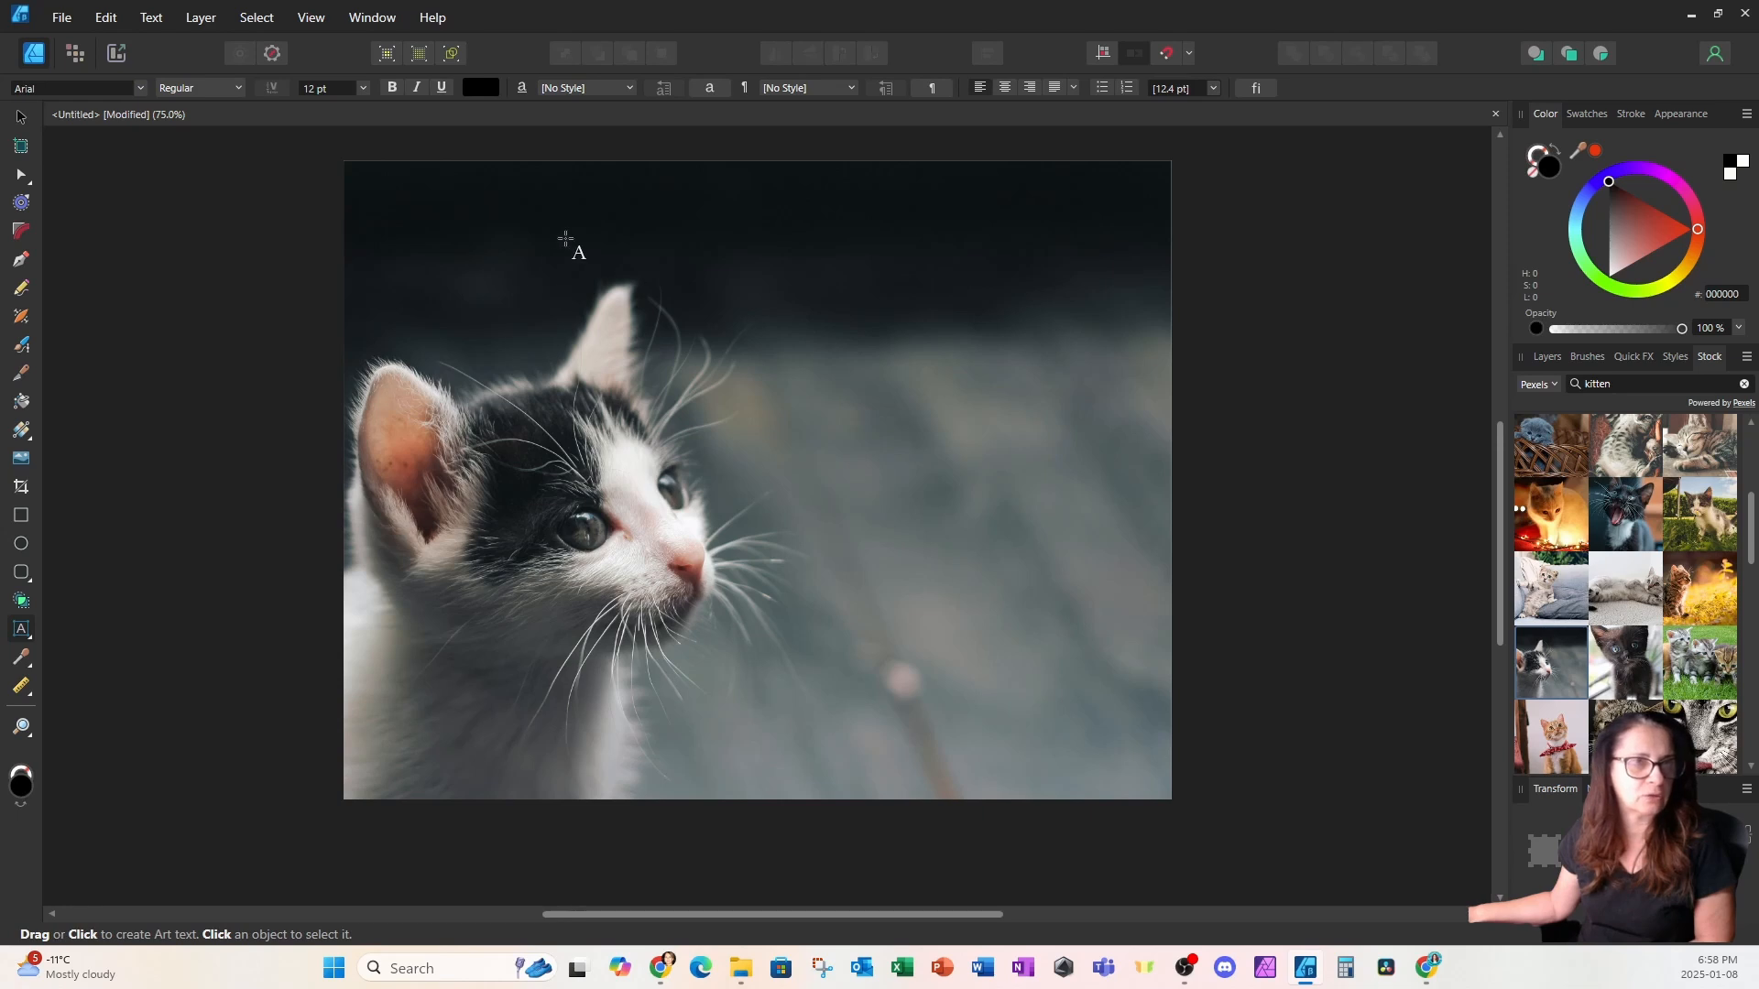
pyautogui.click(622, 221)
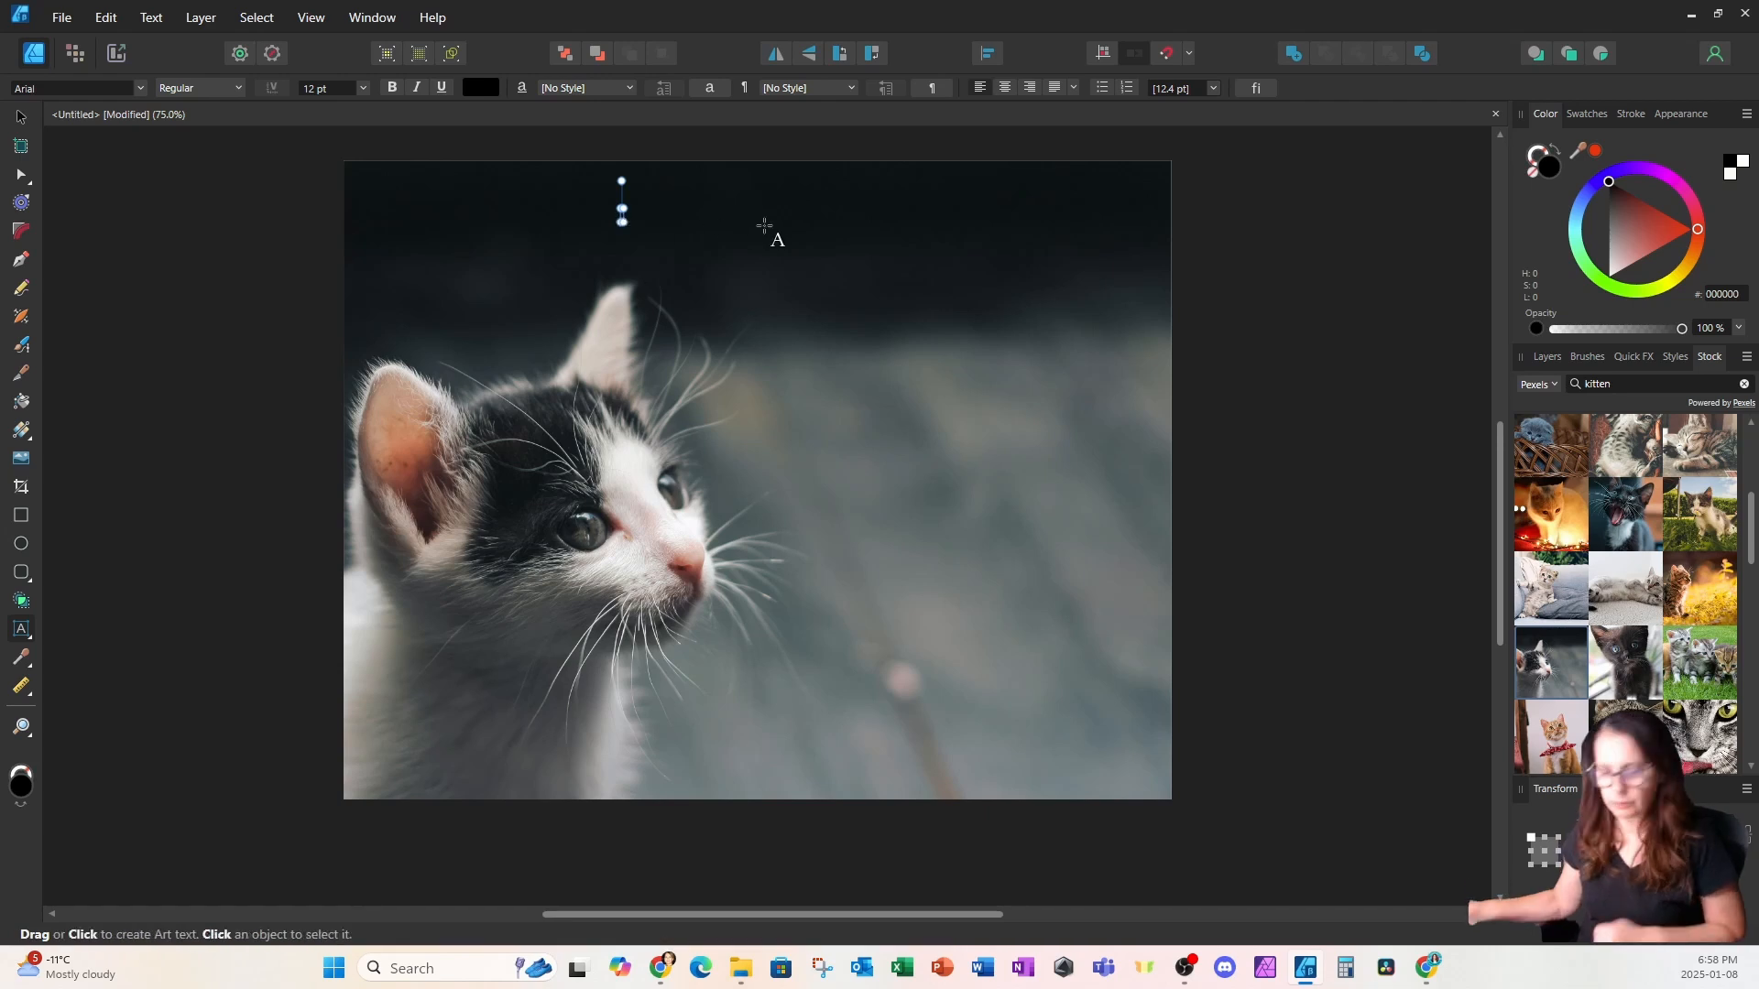
pyautogui.write('Ki')
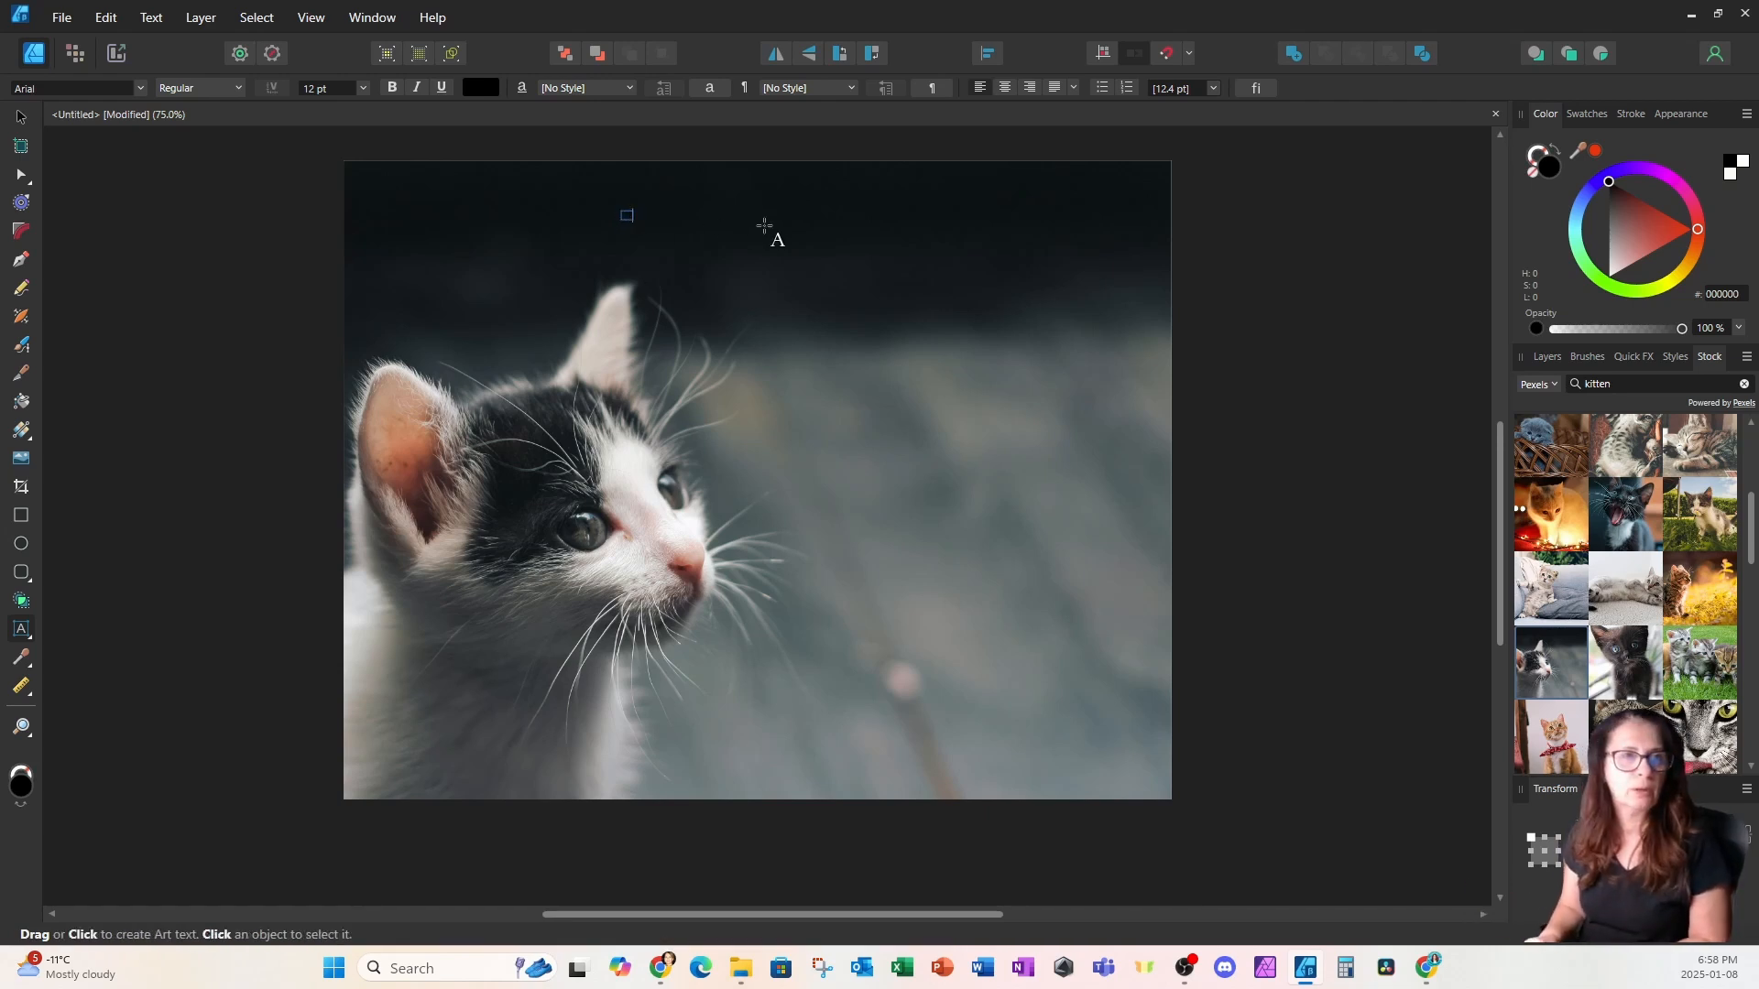
pyautogui.write('e cat sat ')
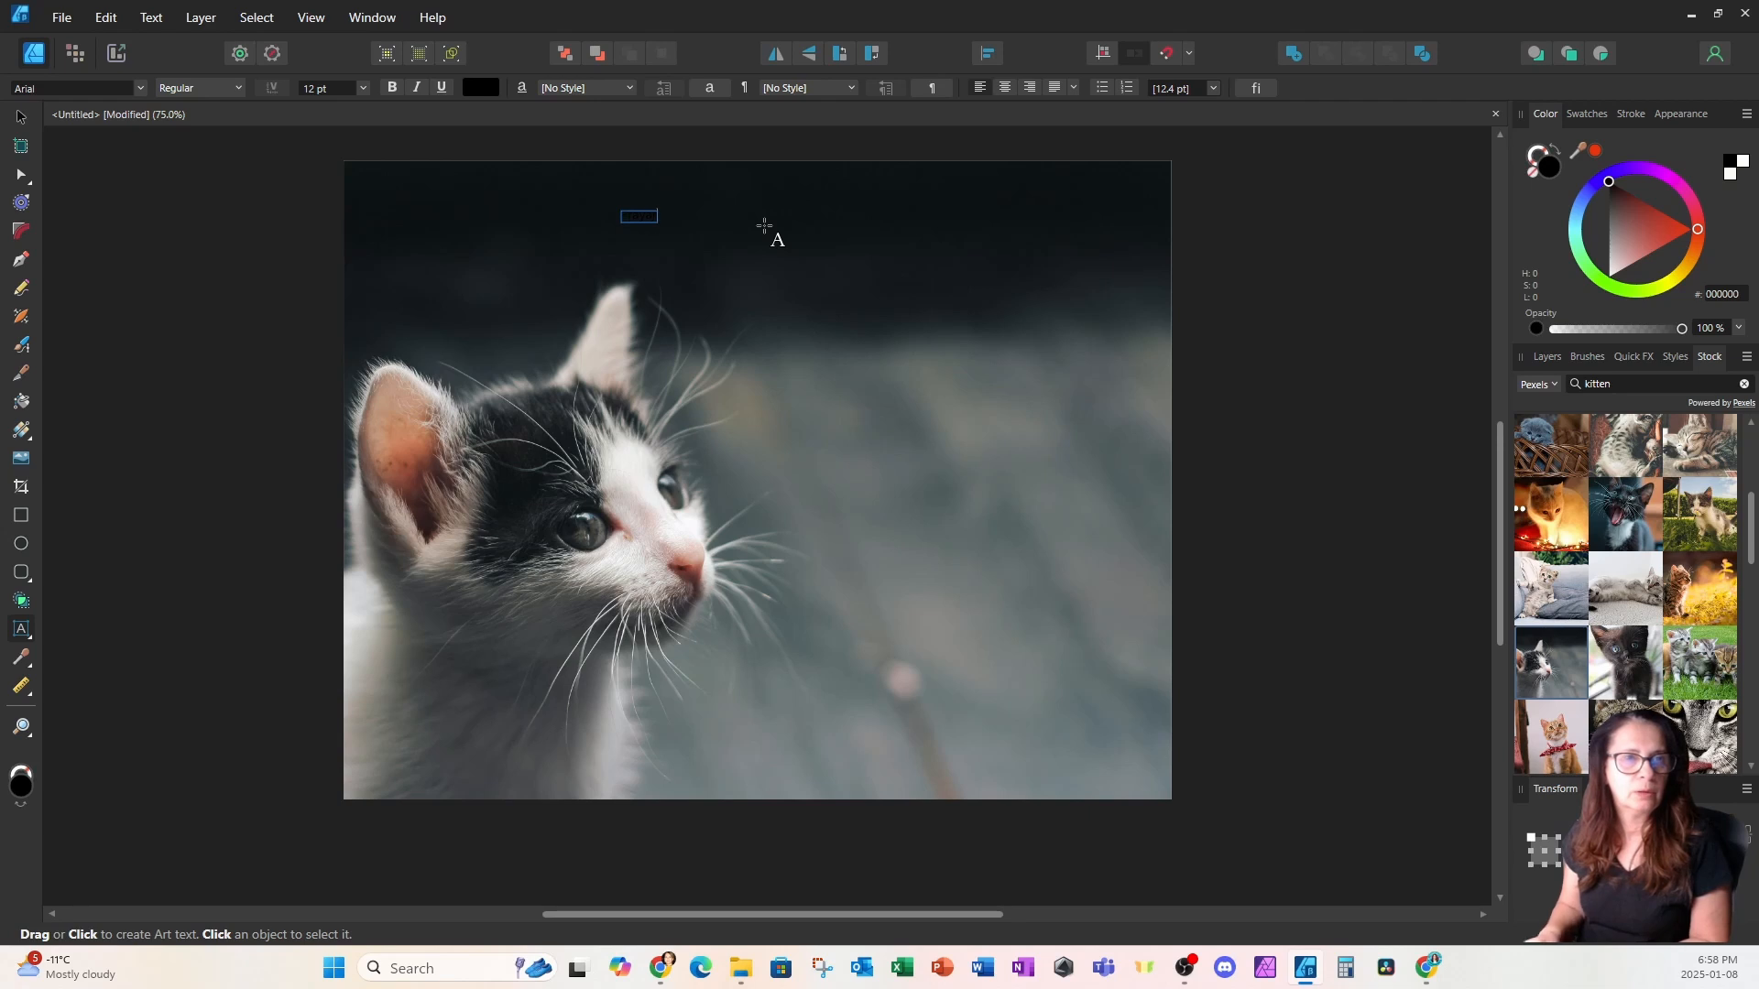
pyautogui.write('kitten')
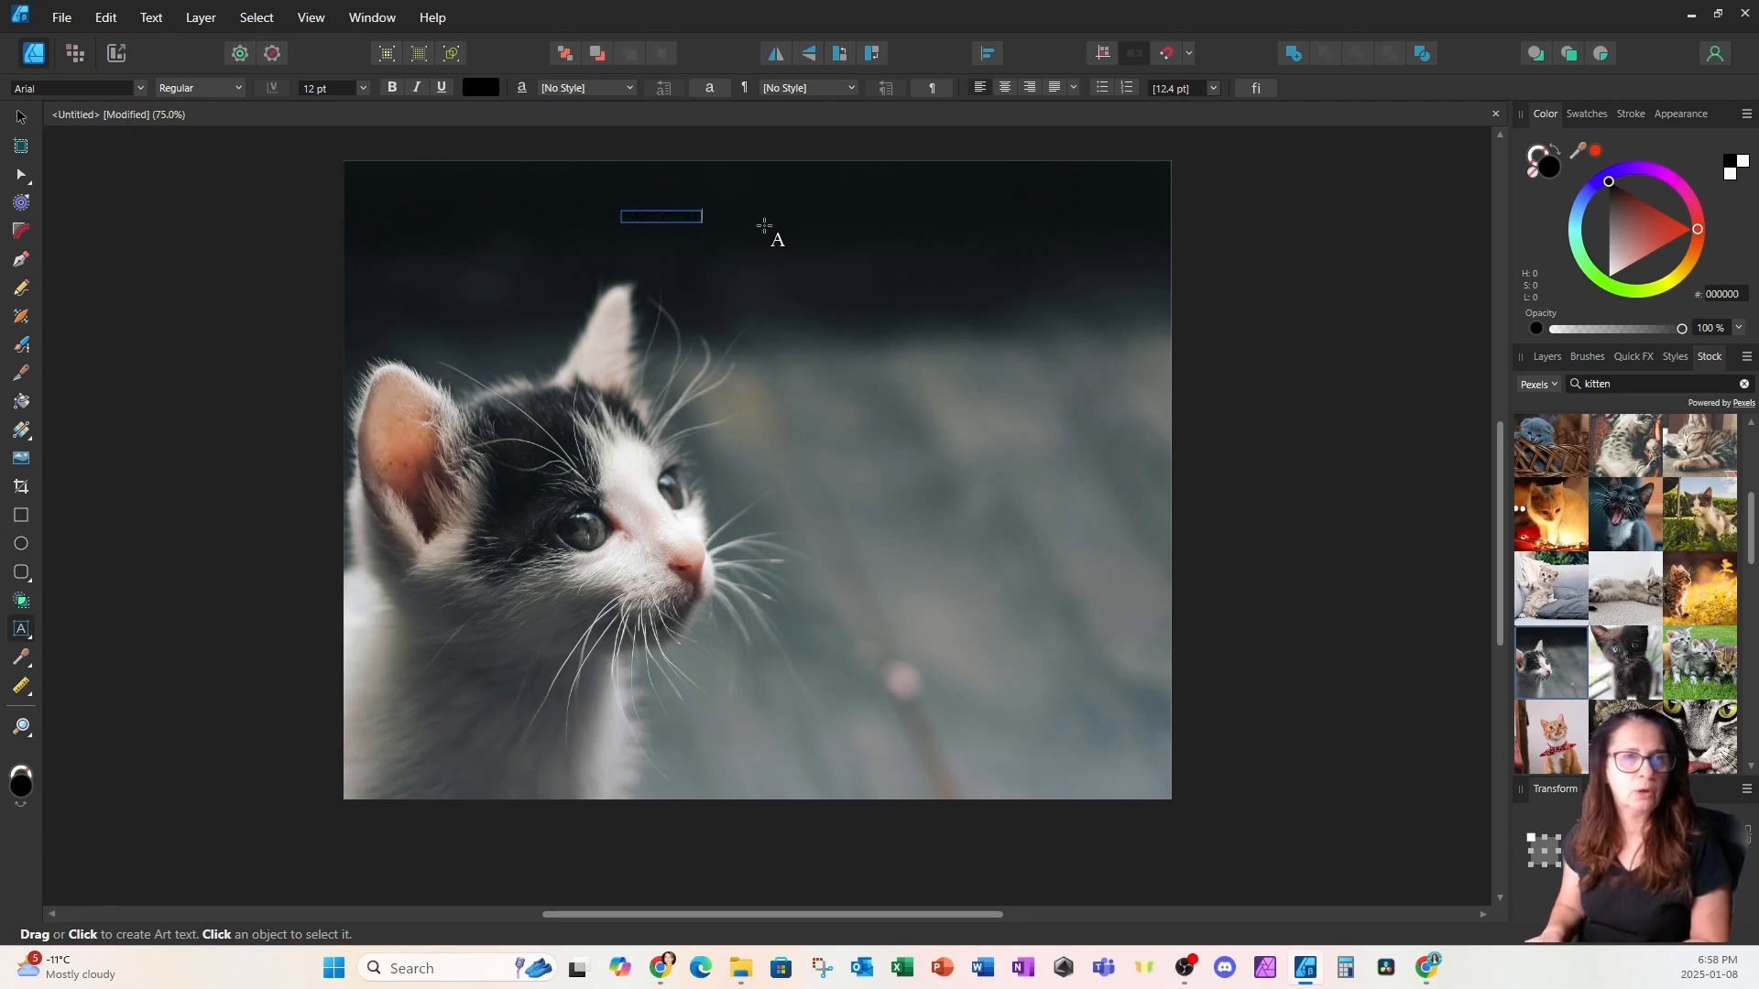
pyautogui.press('Escape')
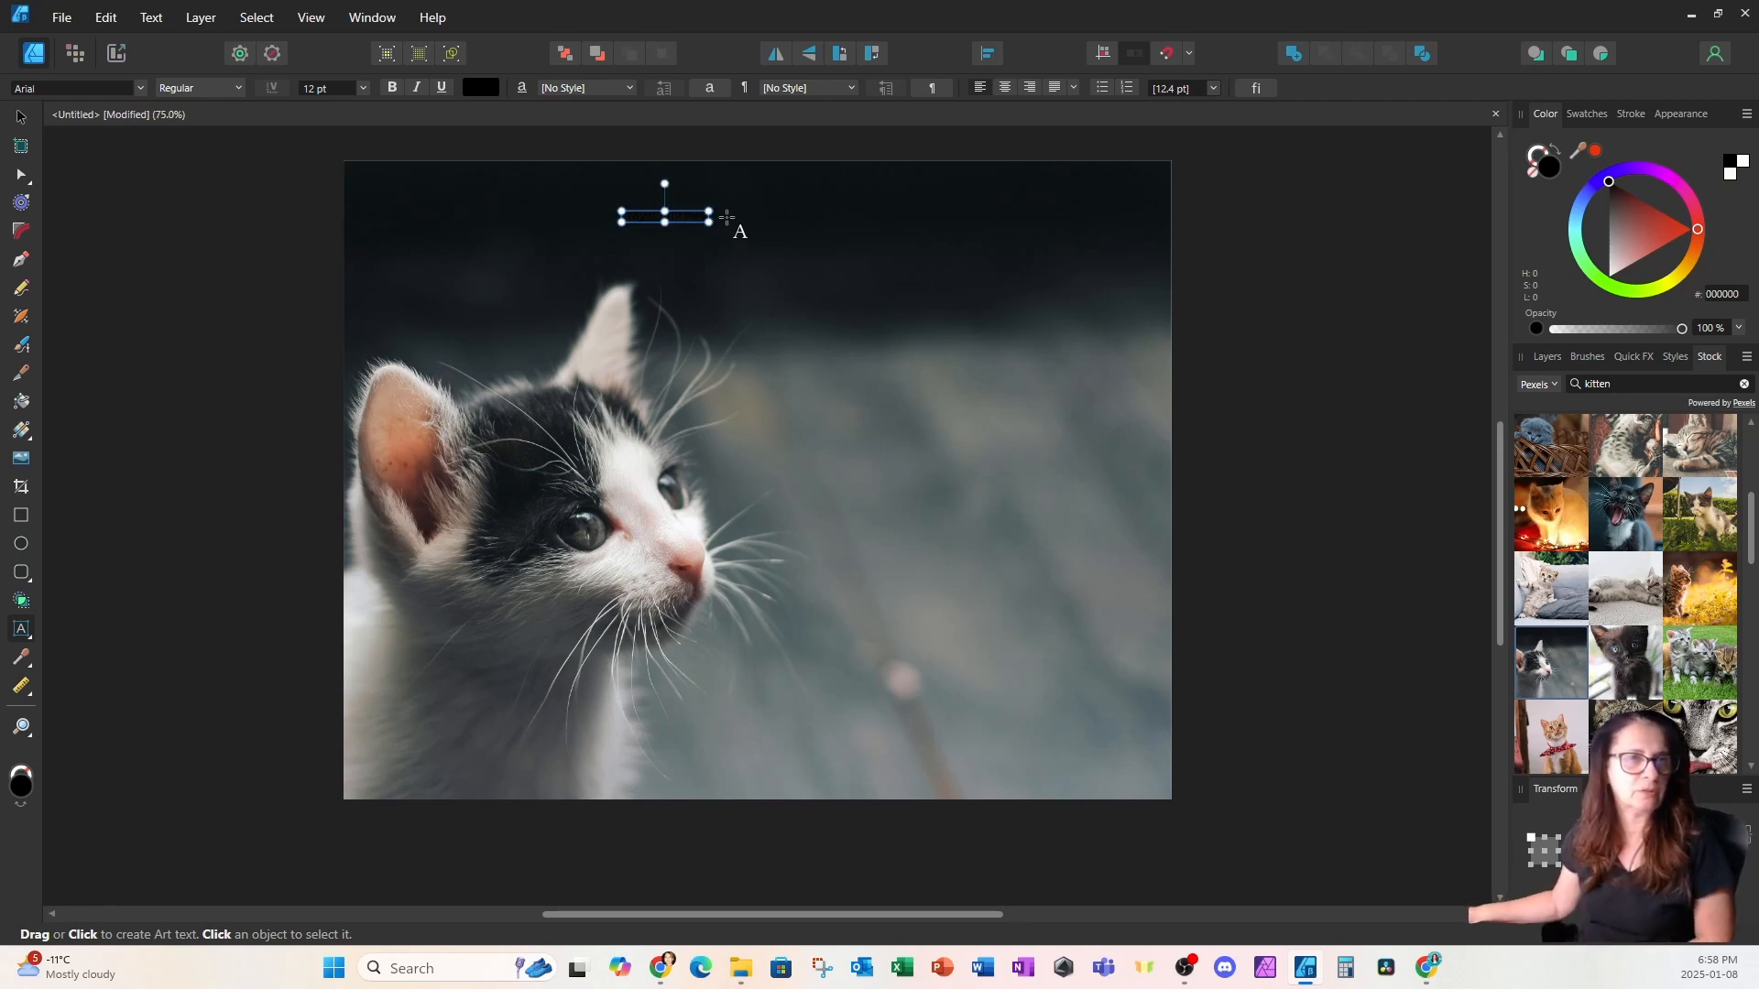
# Step: Try to recolour the title text to off-white, RGB 255, 249, 241
pyautogui.click(483, 88)
pyautogui.click(375, 238)
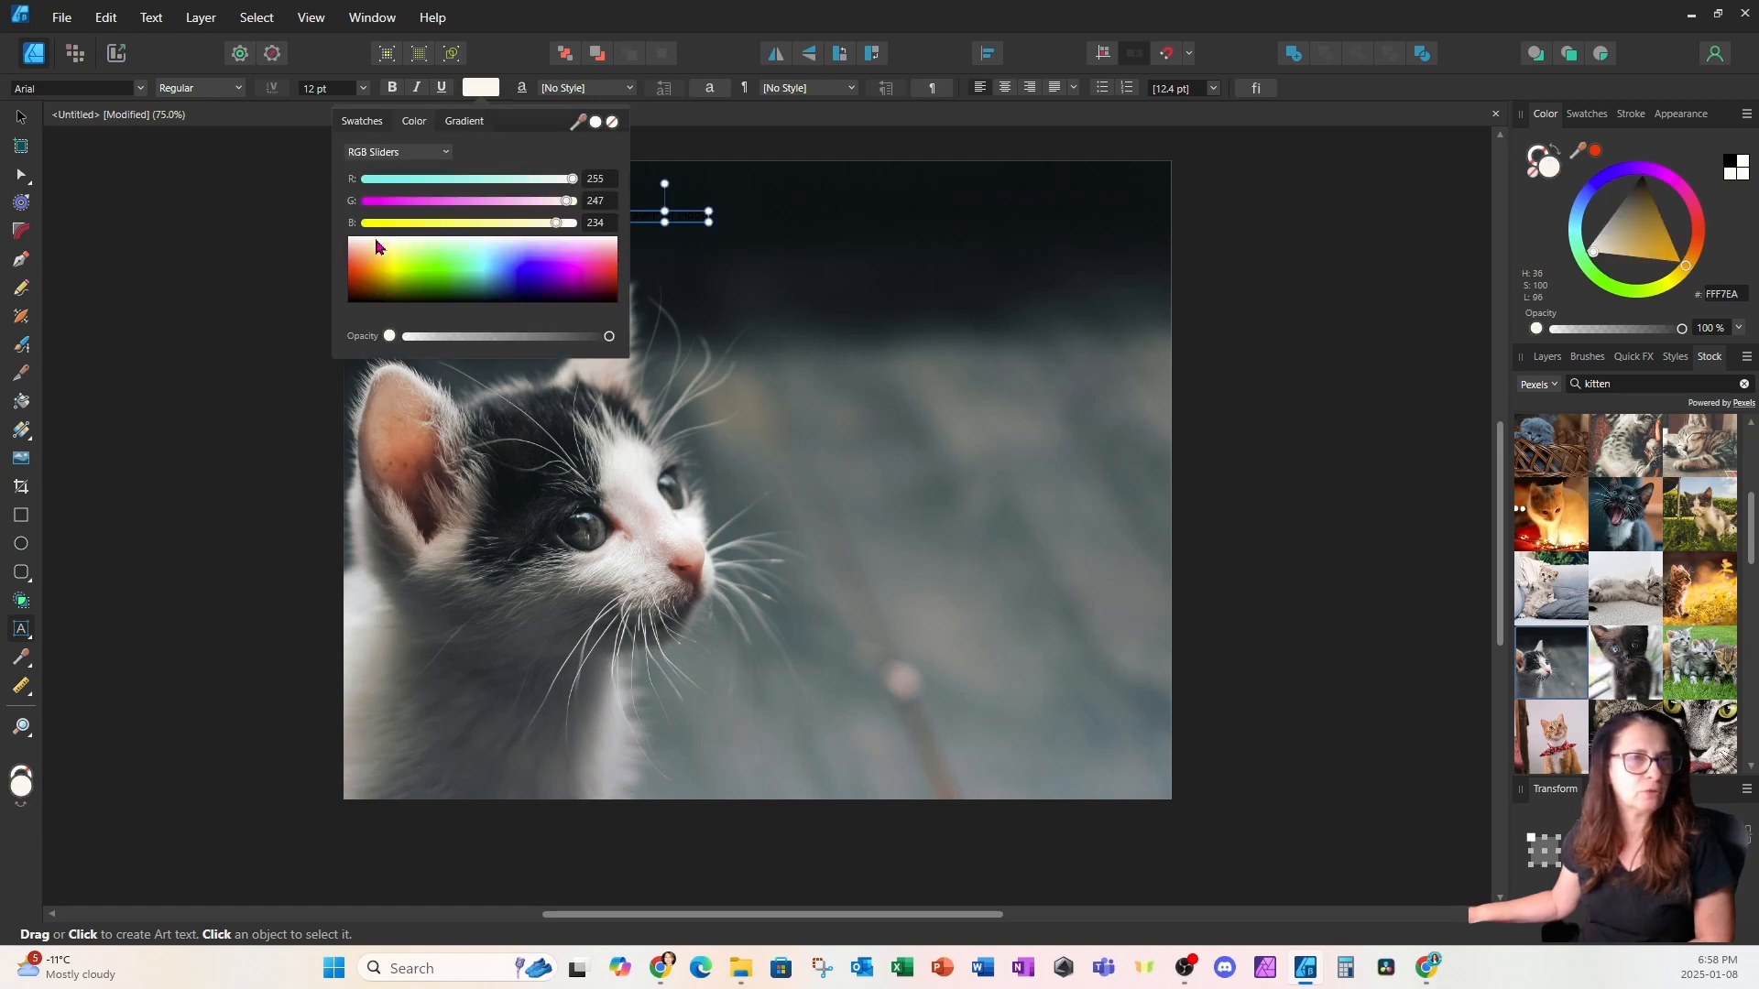
pyautogui.click(377, 241)
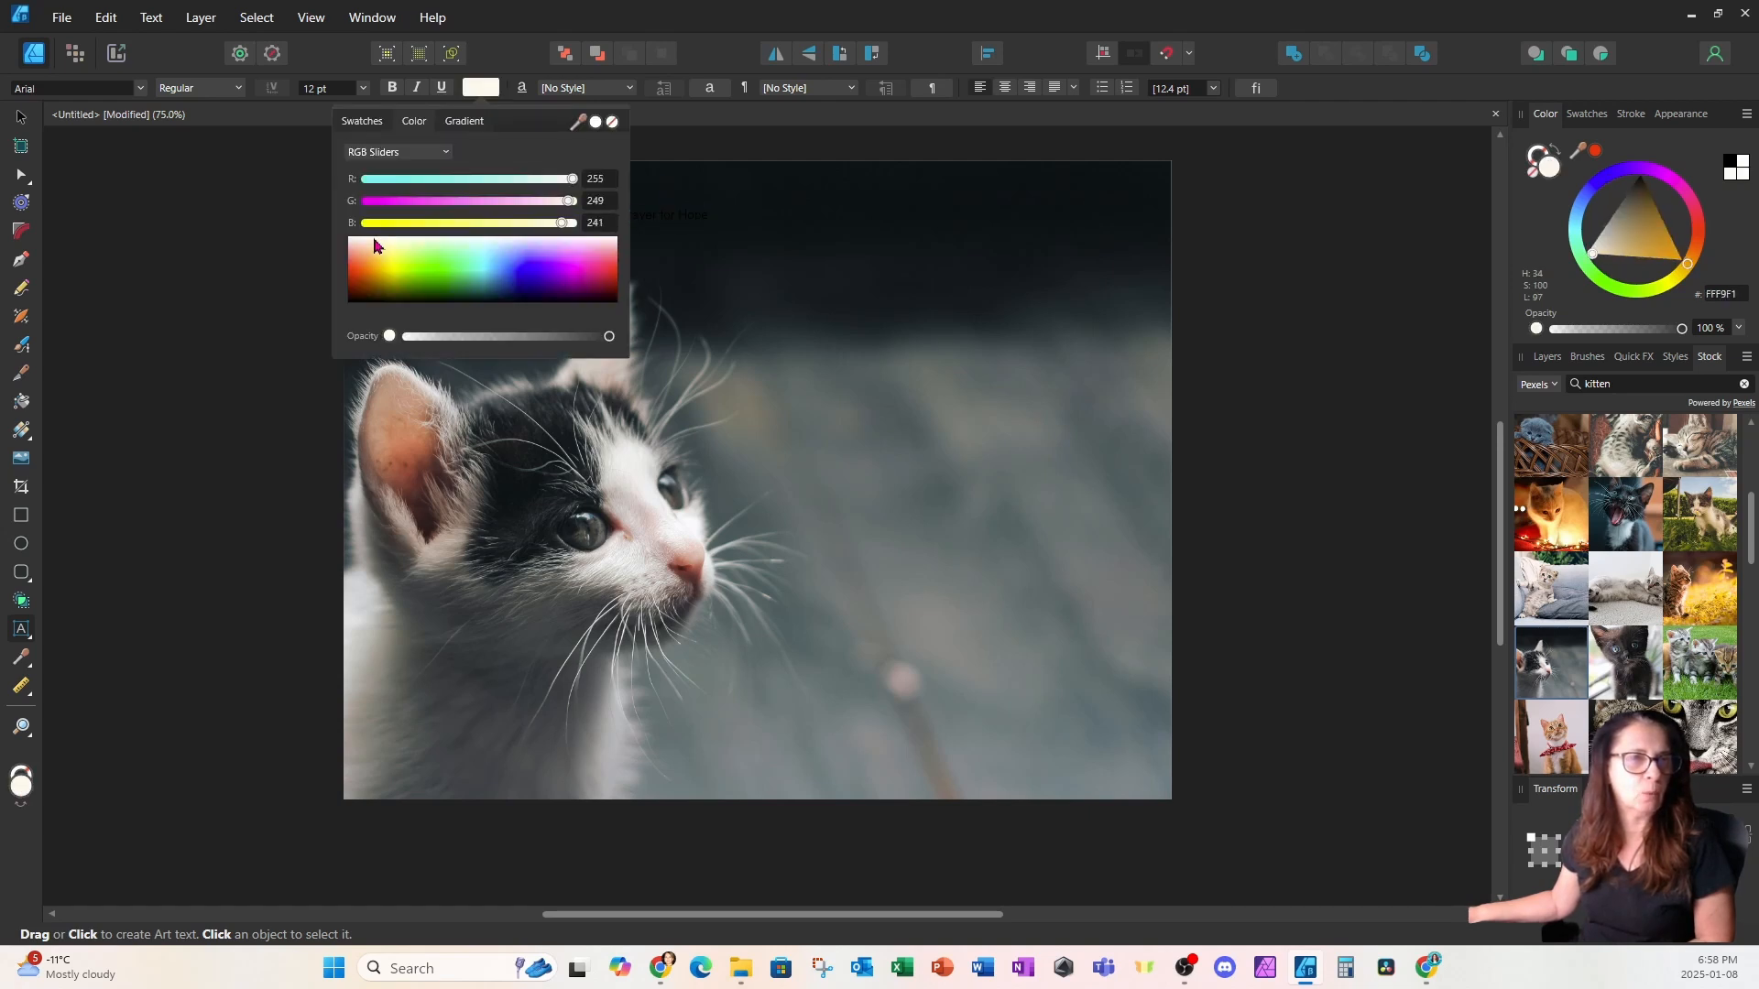
pyautogui.click(759, 196)
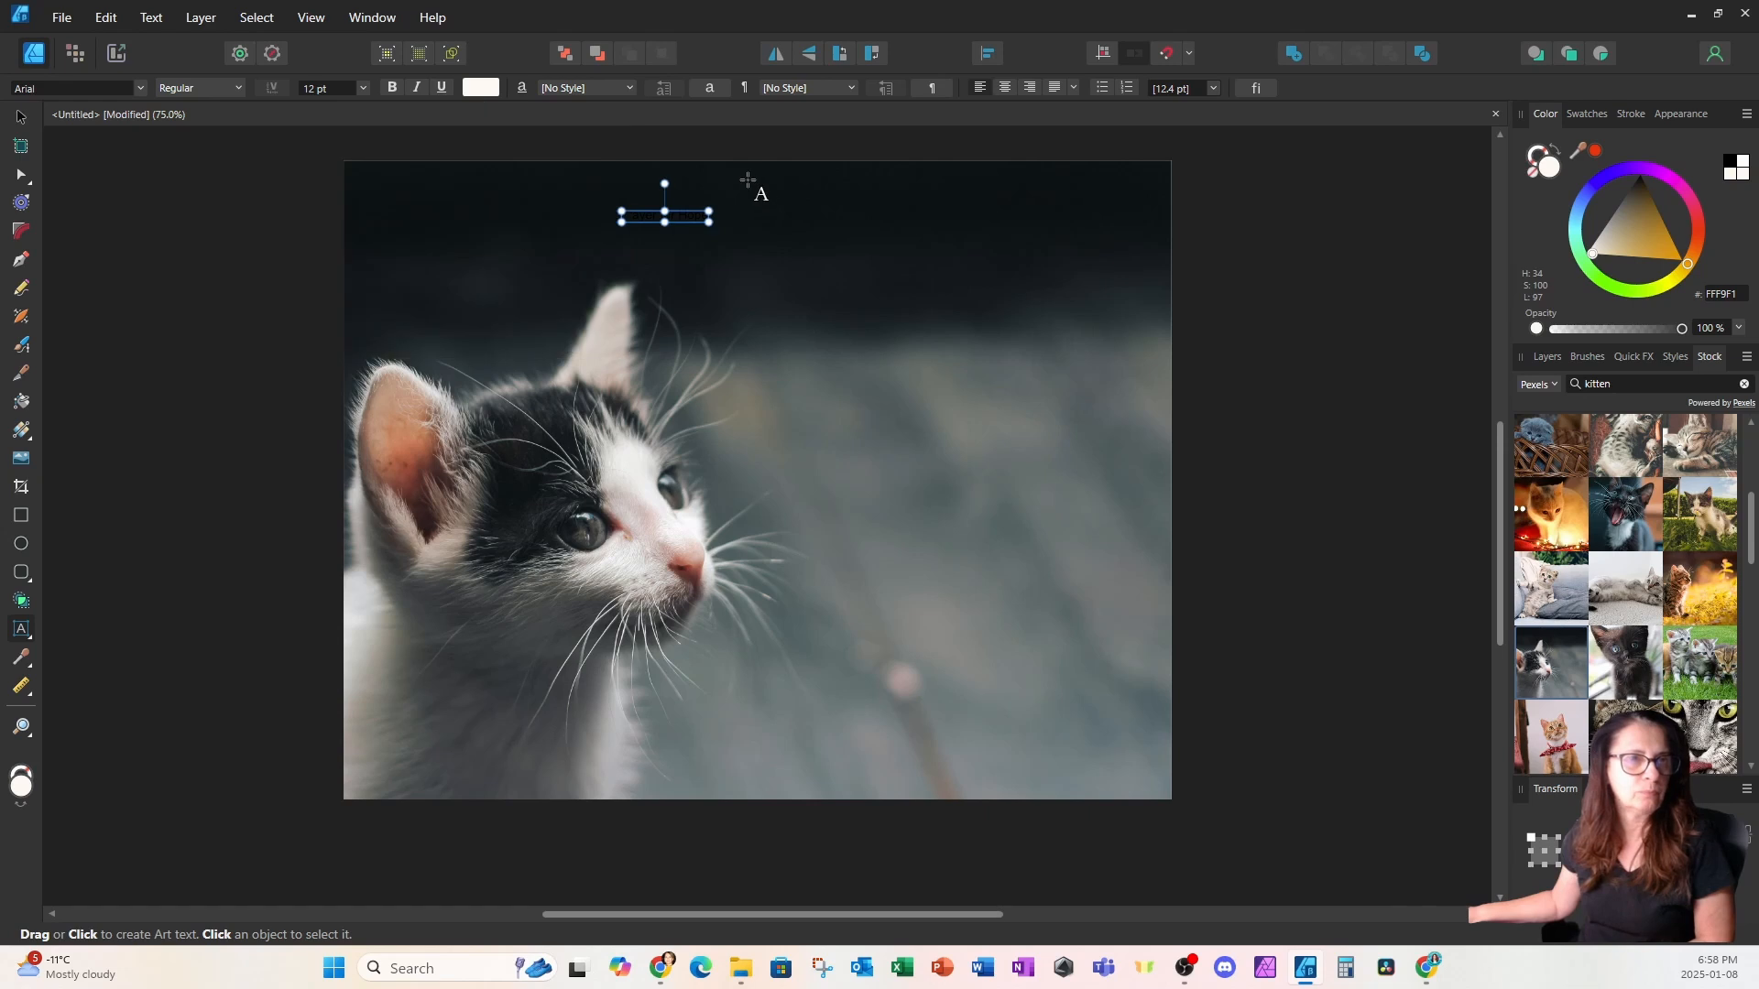
# Step: Select the "Prayer for Hope" title as an object and set its text colour to off-white, RGB 255, 248, 241
pyautogui.click(22, 118)
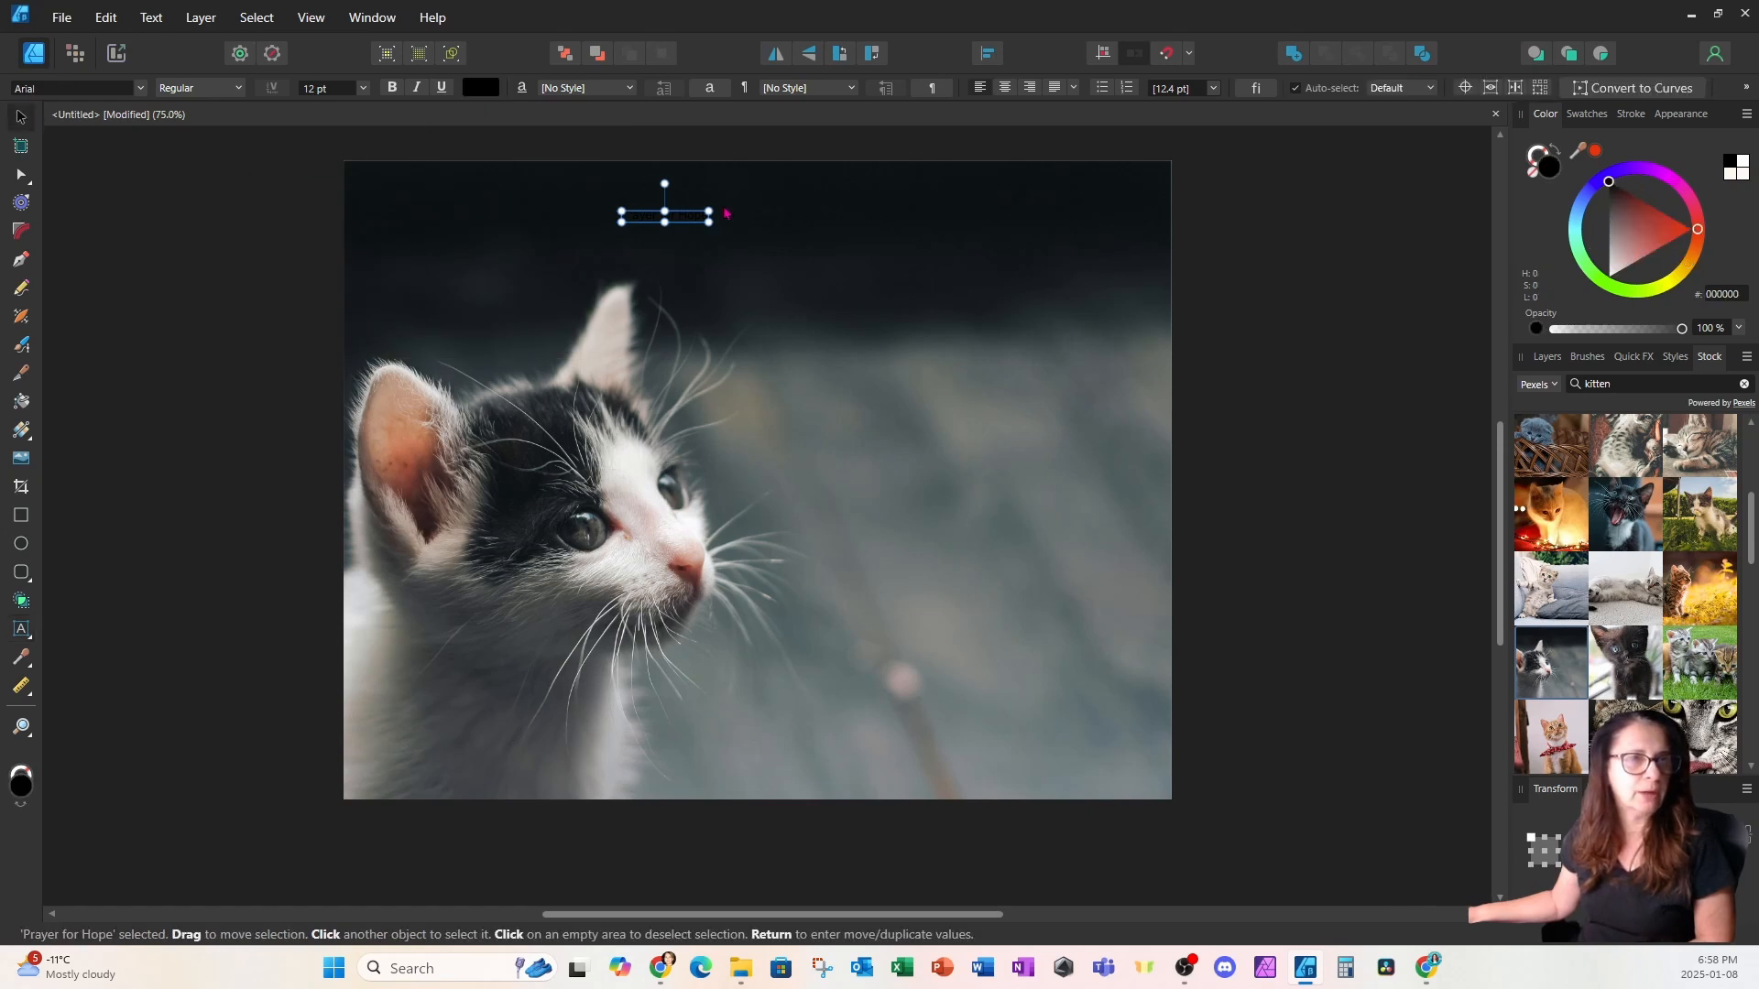
pyautogui.click(739, 255)
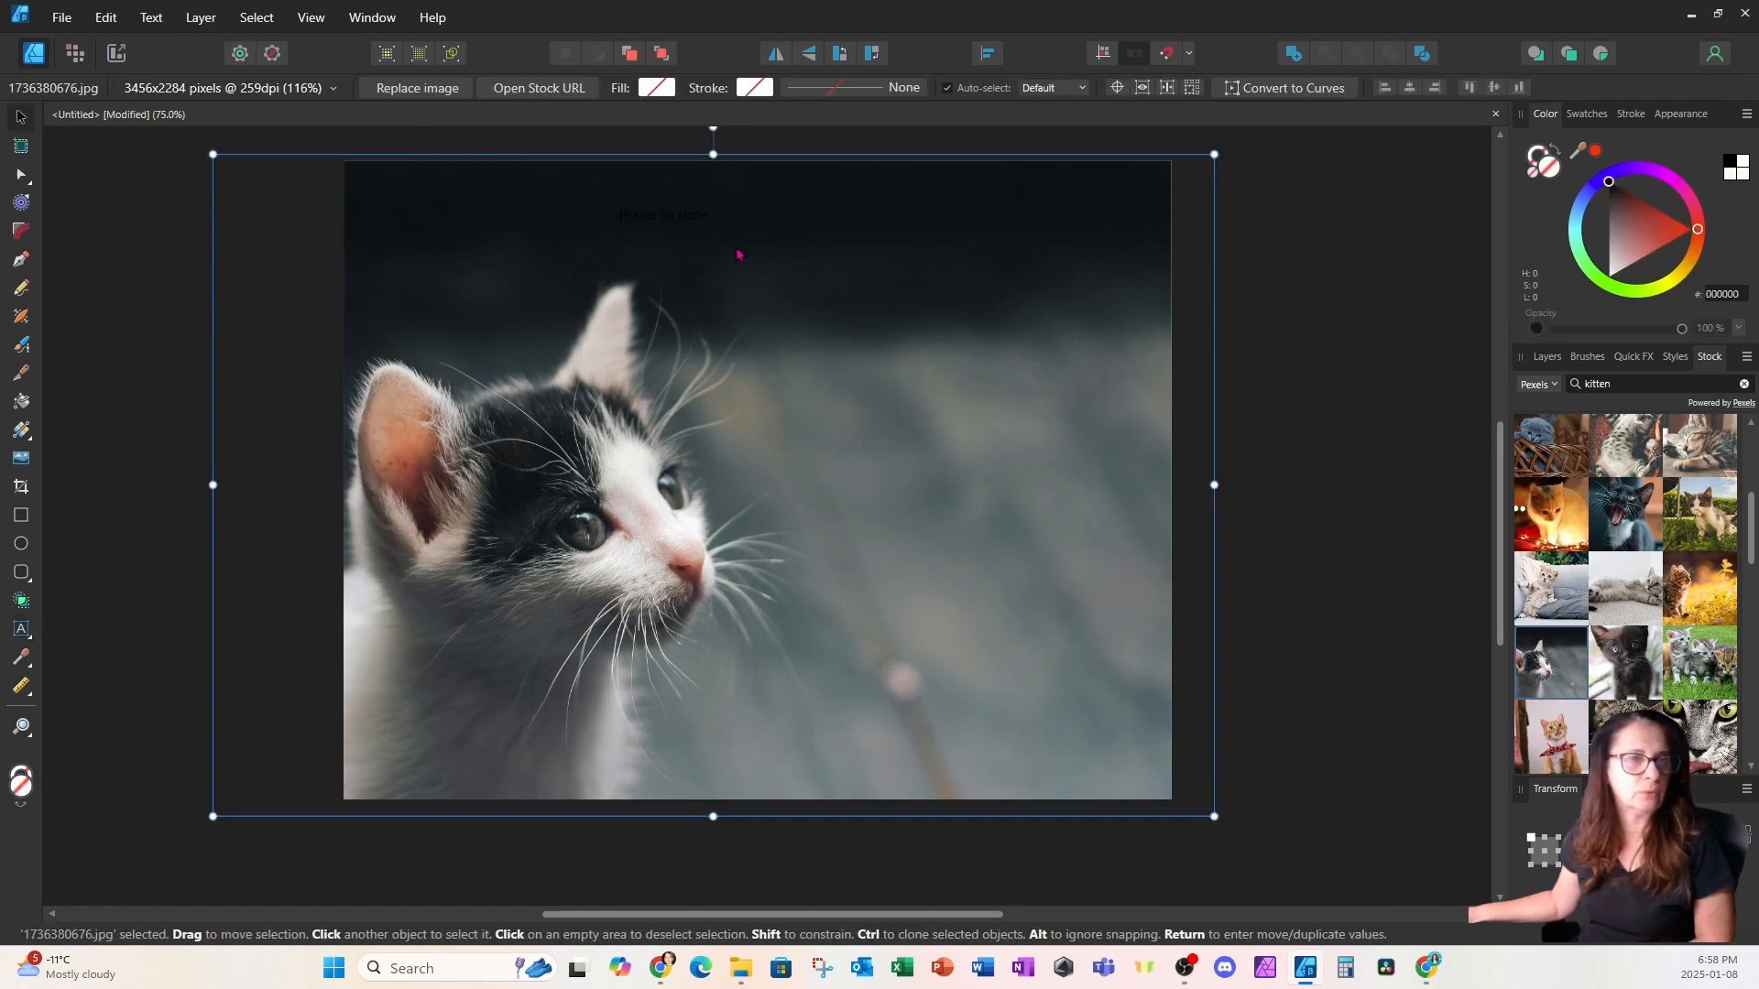
pyautogui.click(683, 225)
pyautogui.click(478, 88)
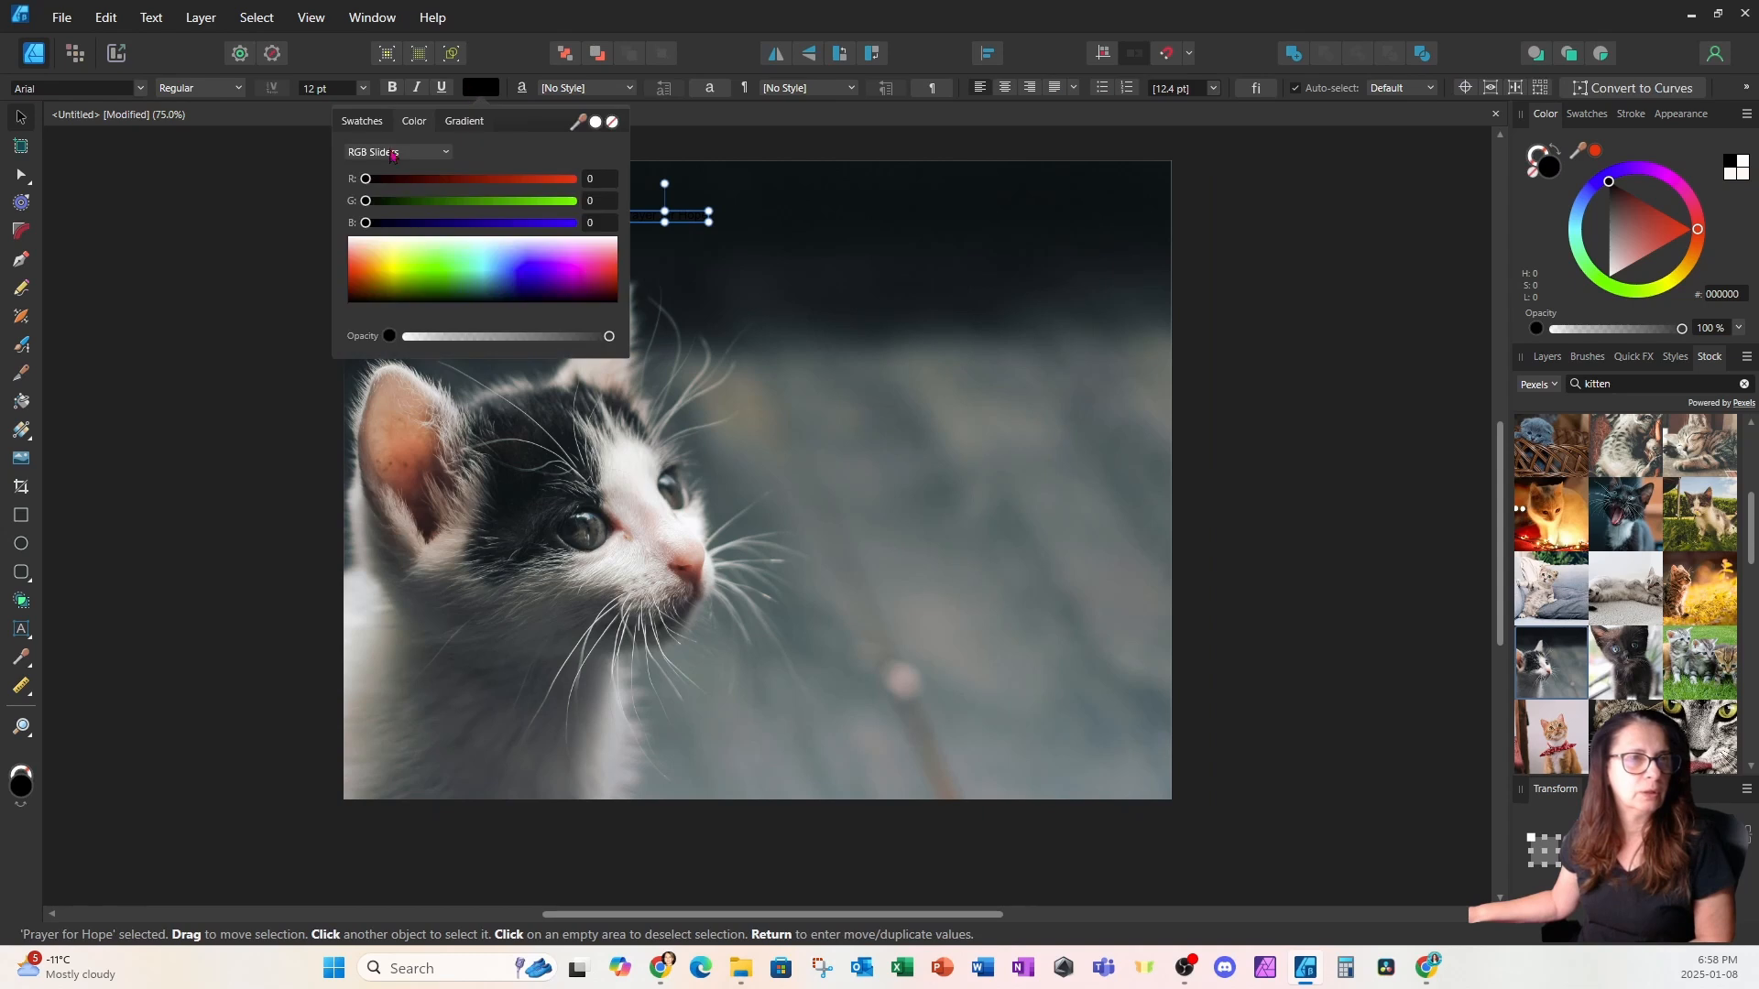
pyautogui.click(371, 244)
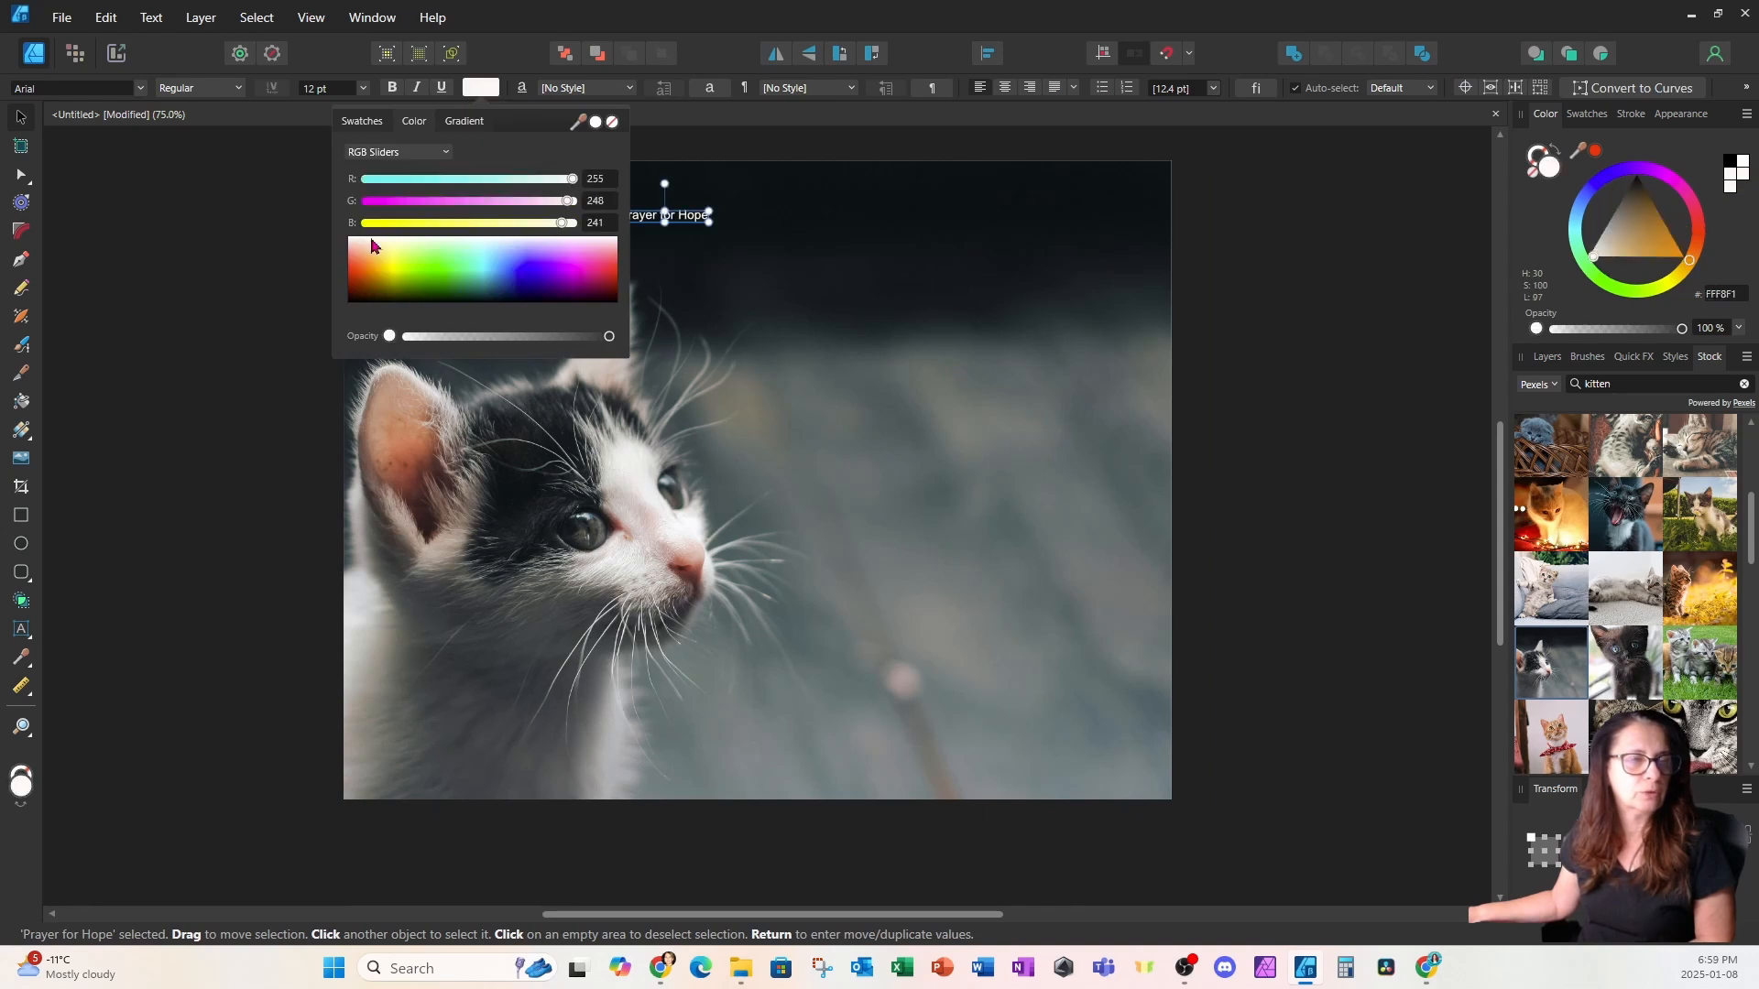
pyautogui.click(793, 236)
pyautogui.click(705, 220)
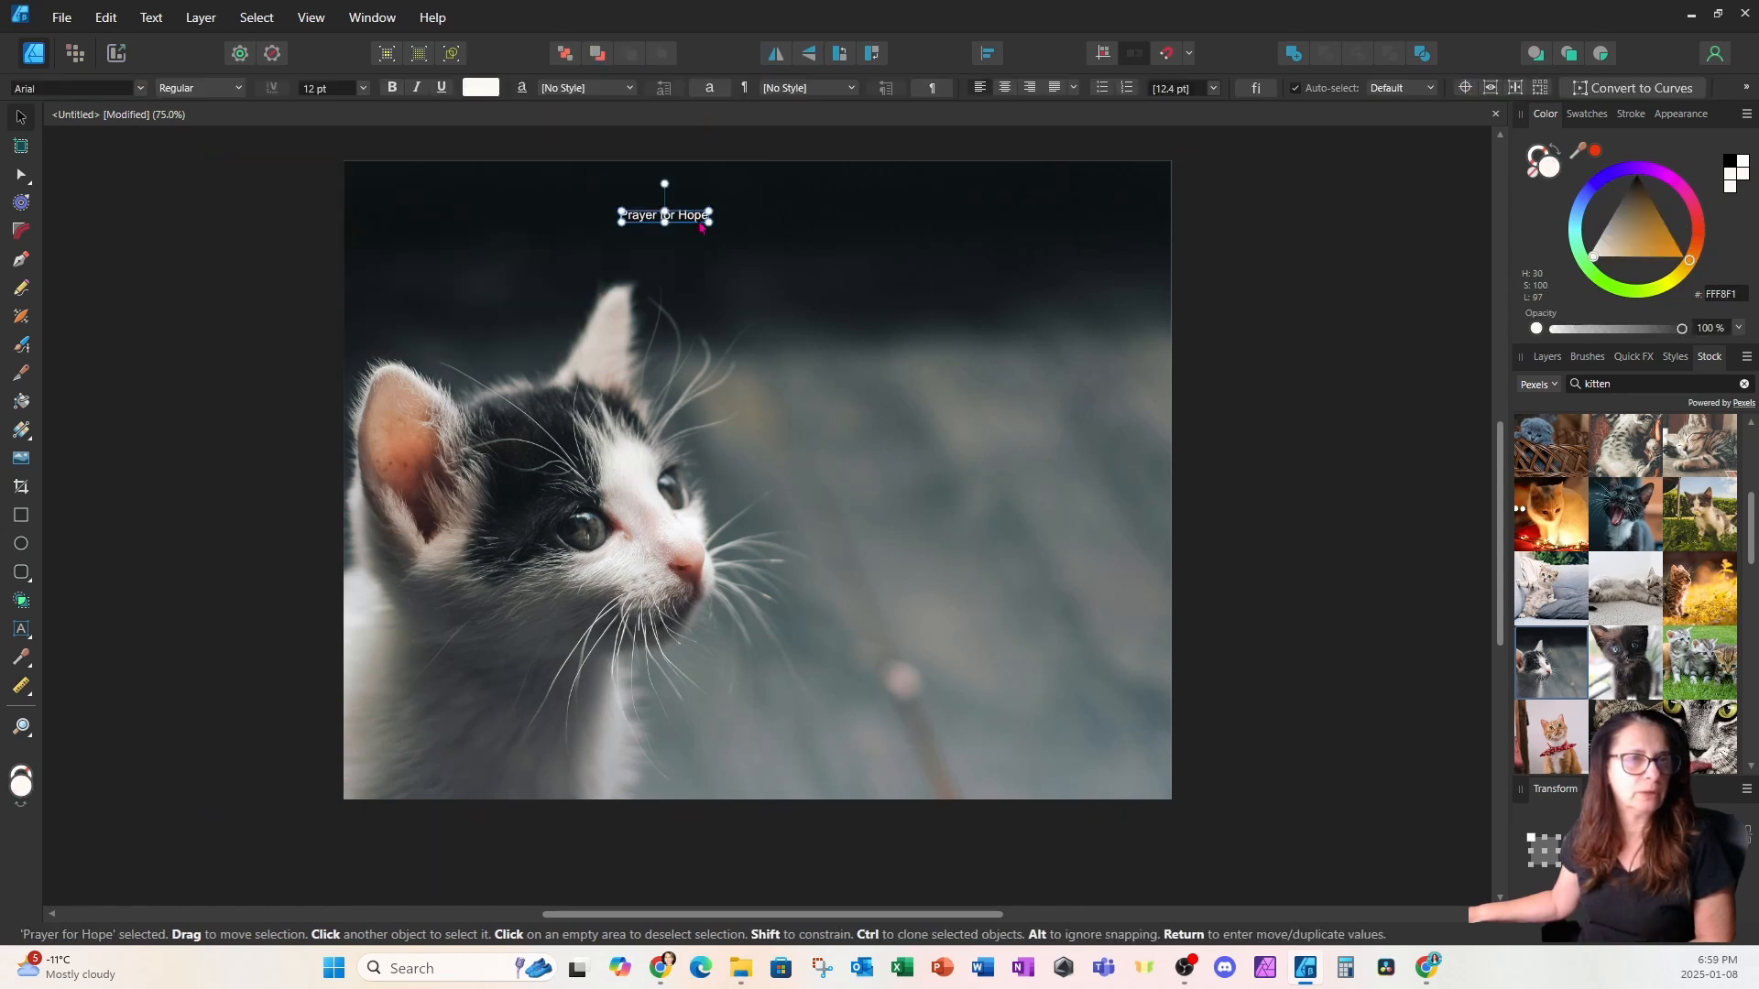
# Step: Enlarge the "Prayer for Hope" title to about 63.9 pt and centre it horizontally near the page's upper edge
pyautogui.moveTo(711, 221); pyautogui.dragTo(1087, 300)
pyautogui.moveTo(997, 257); pyautogui.dragTo(887, 248)
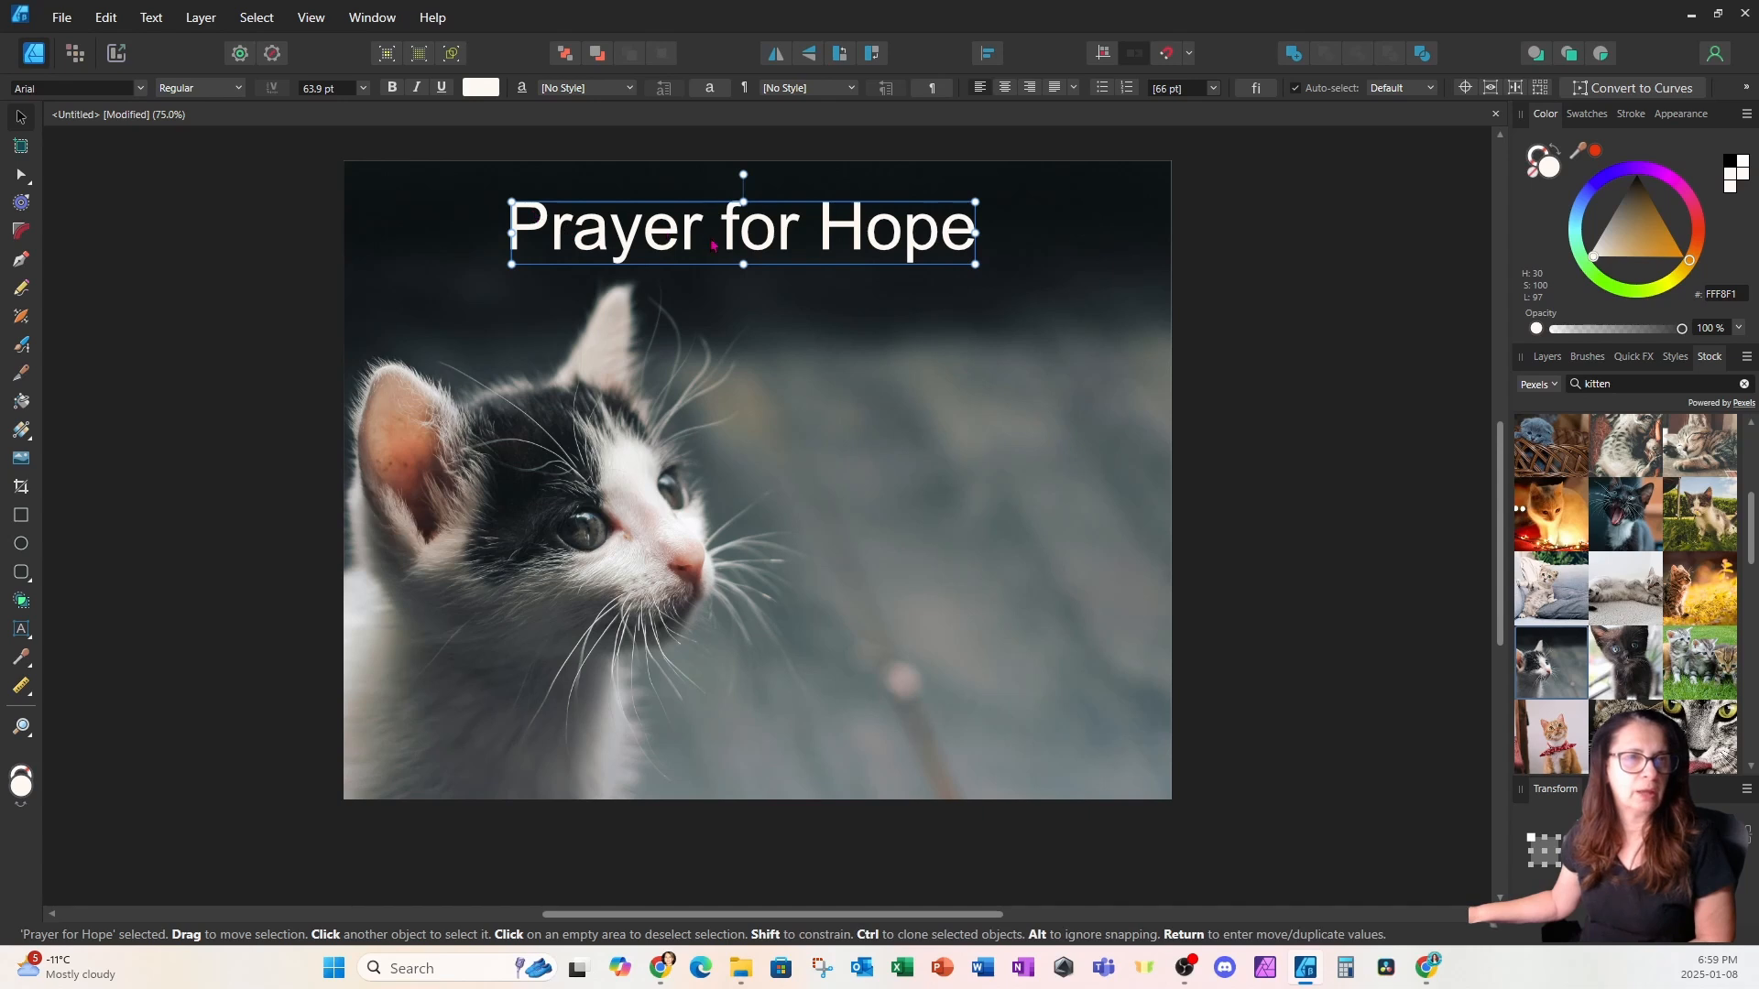
pyautogui.moveTo(714, 230); pyautogui.dragTo(726, 229)
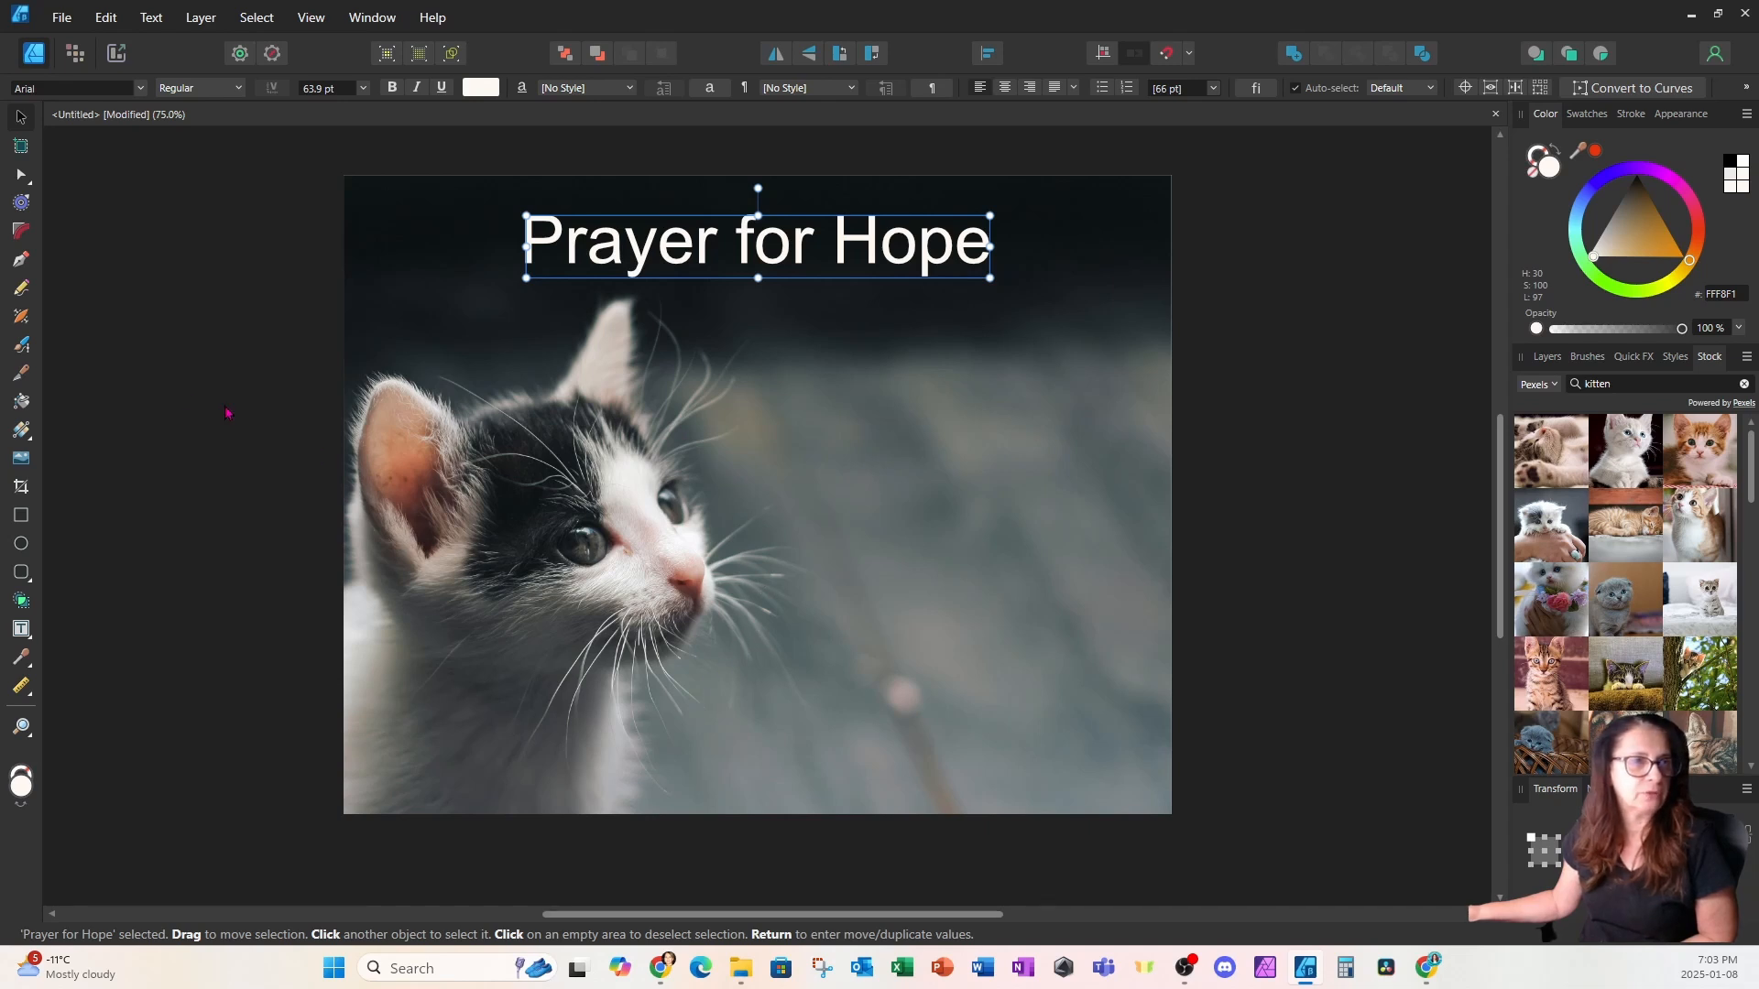
# Step: Draw a closed outline with the 16 px black vector brush around the empty background, its left side curving around the kitten's face
pyautogui.click(25, 348)
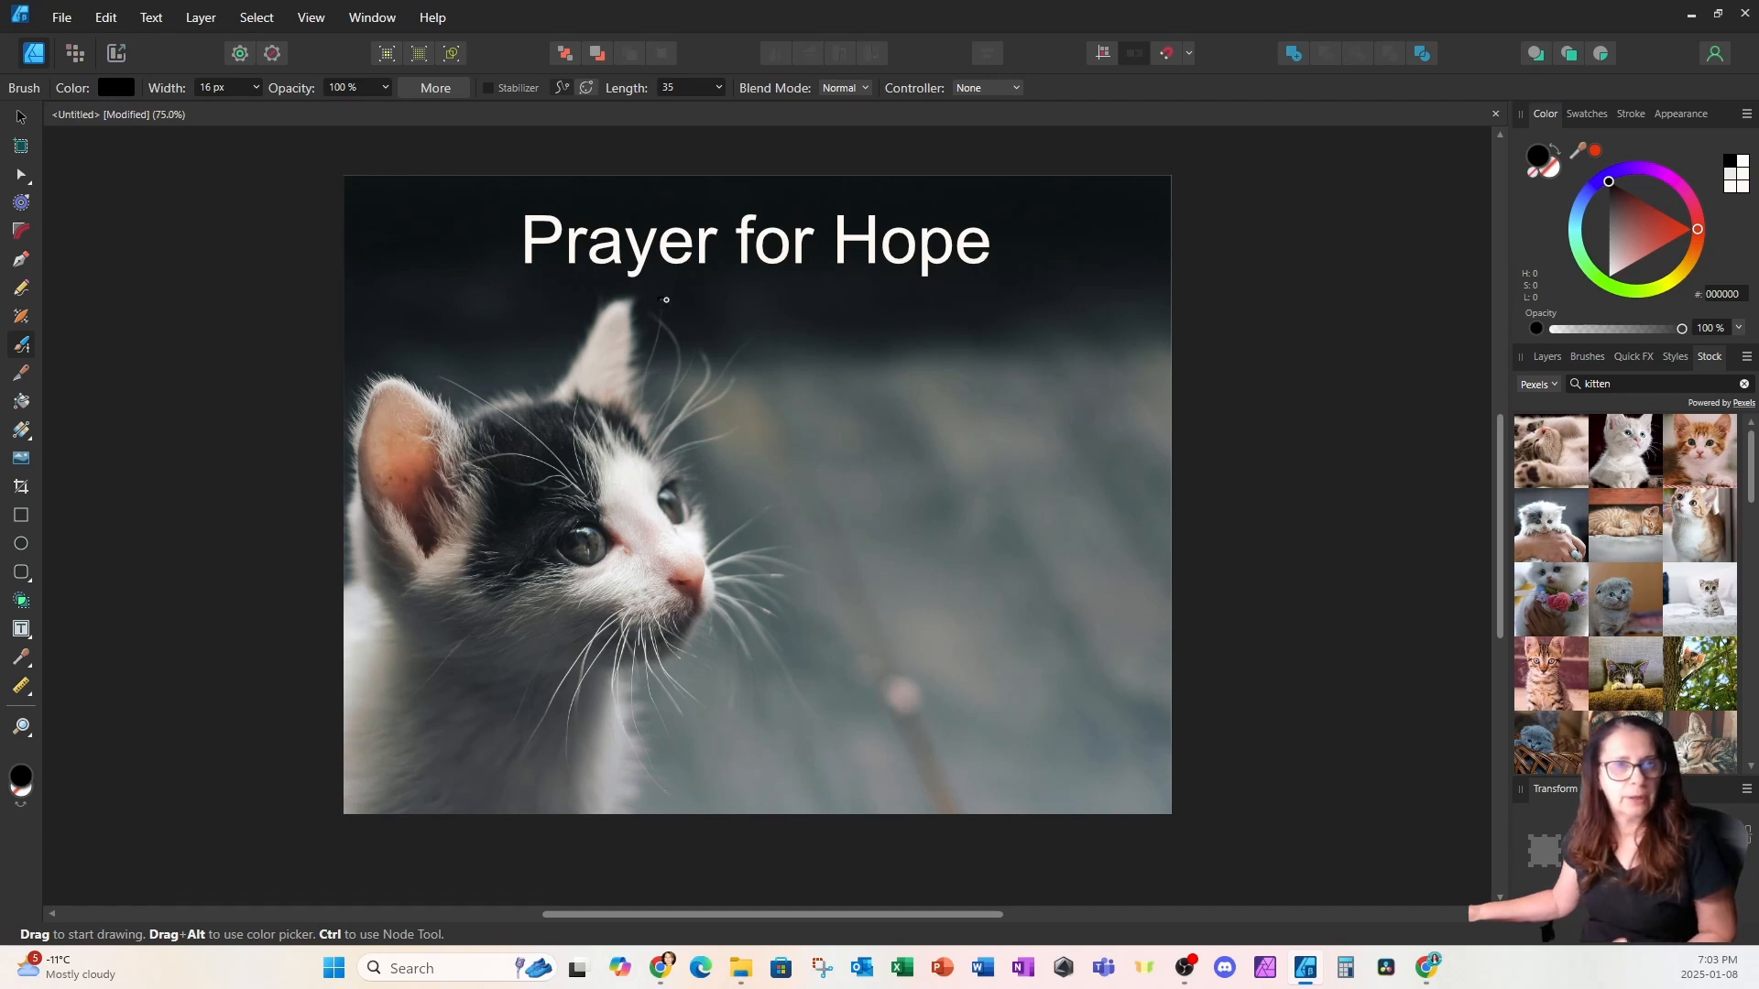
pyautogui.moveTo(659, 300)
pyautogui.mouseDown()
pyautogui.moveTo(1127, 301)
pyautogui.moveTo(1131, 765)
pyautogui.moveTo(706, 782)
pyautogui.moveTo(666, 726)
pyautogui.moveTo(675, 685)
pyautogui.moveTo(750, 603)
pyautogui.moveTo(725, 487)
pyautogui.moveTo(658, 366)
pyautogui.mouseUp()
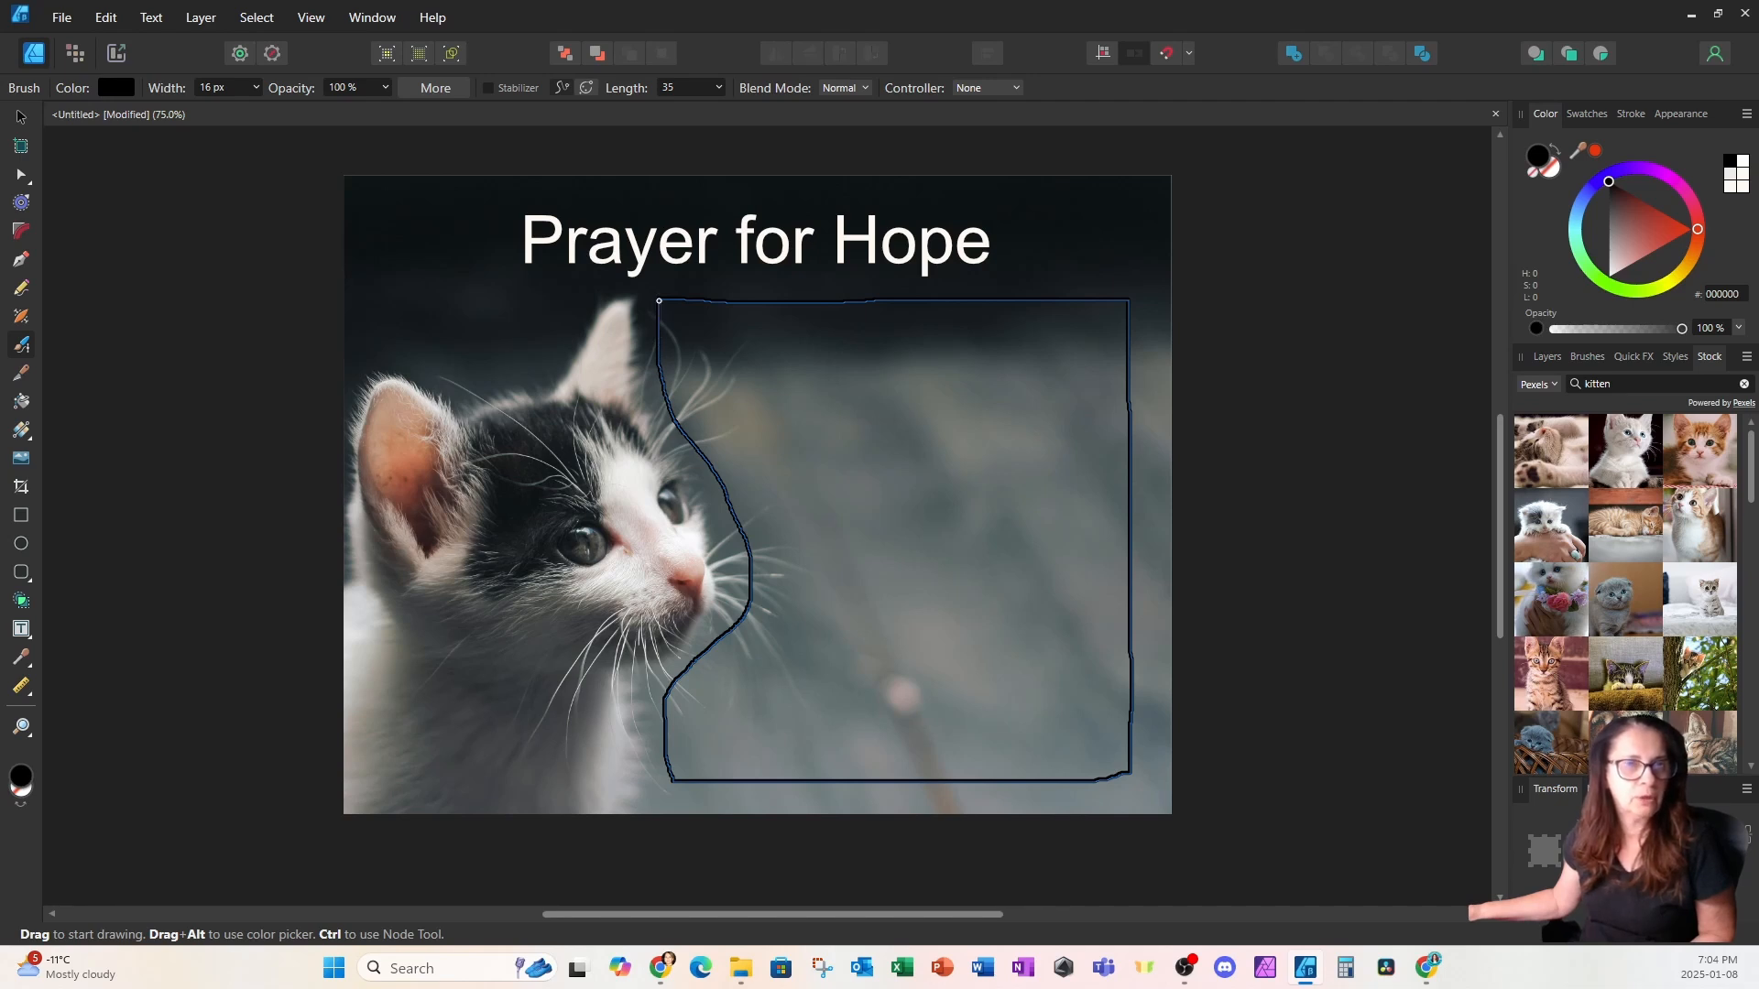
pyautogui.moveTo(658, 301); pyautogui.dragTo(658, 300)
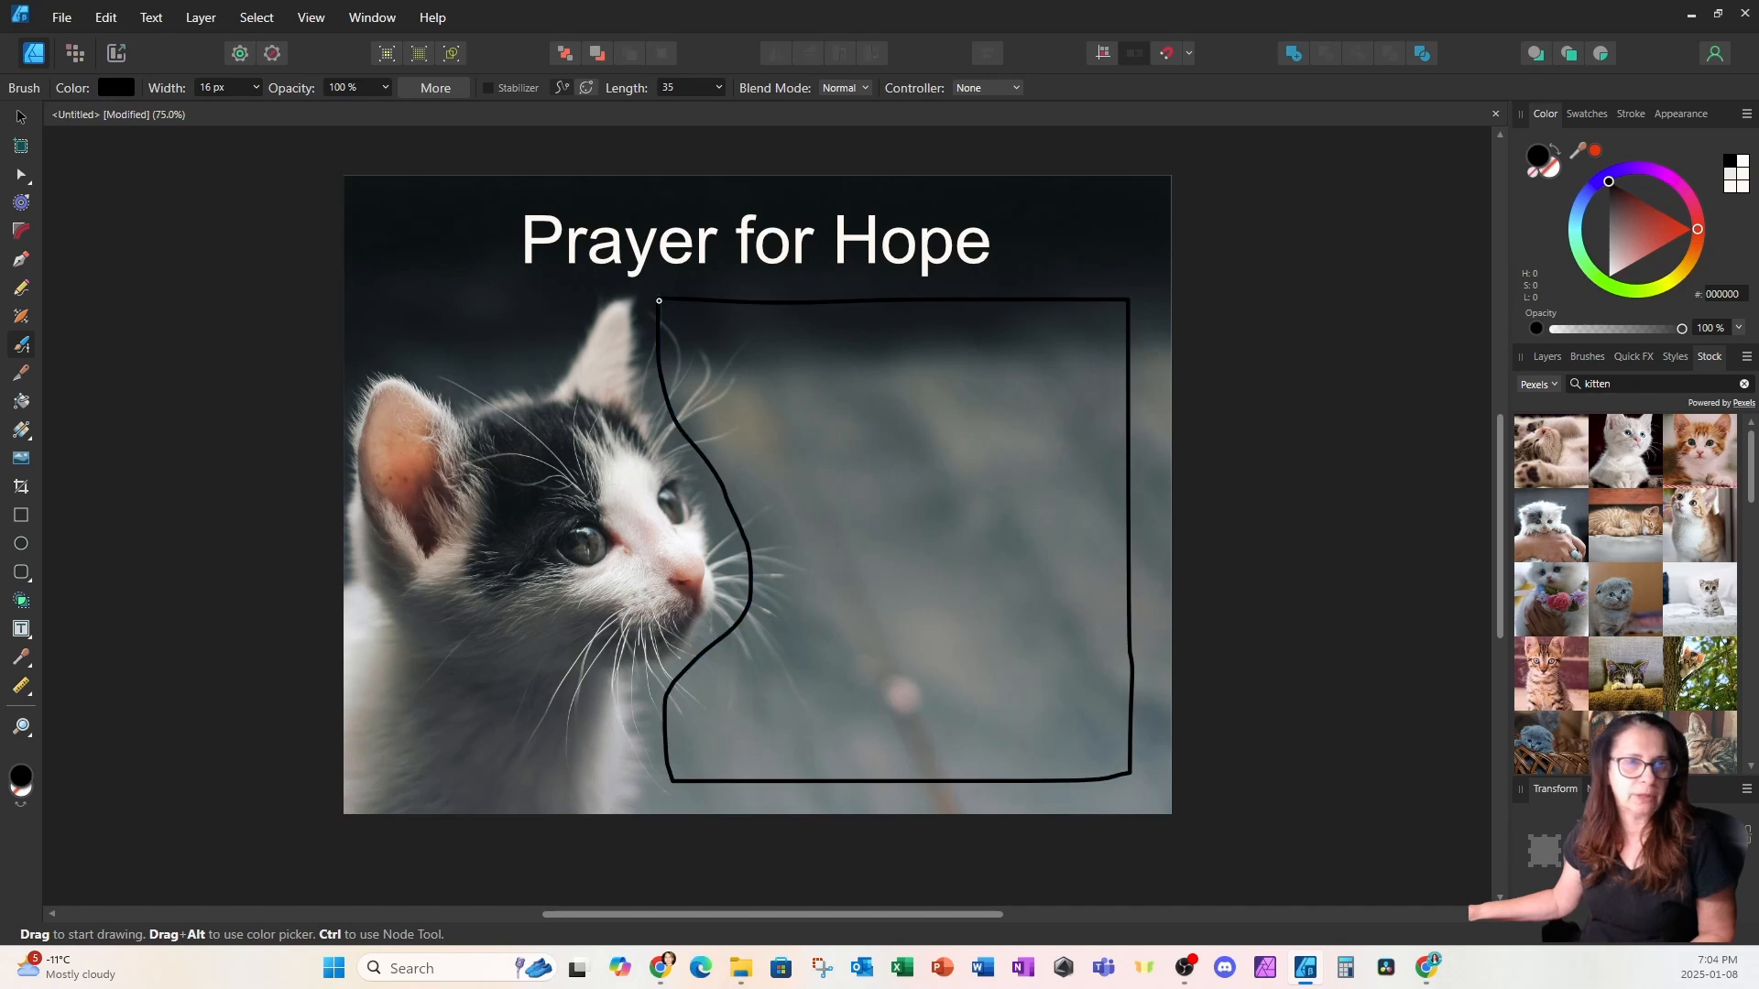
# Step: Convert the hand-drawn closed outline beside the kitten into a text frame with the Frame Text Tool
pyautogui.click(31, 645)
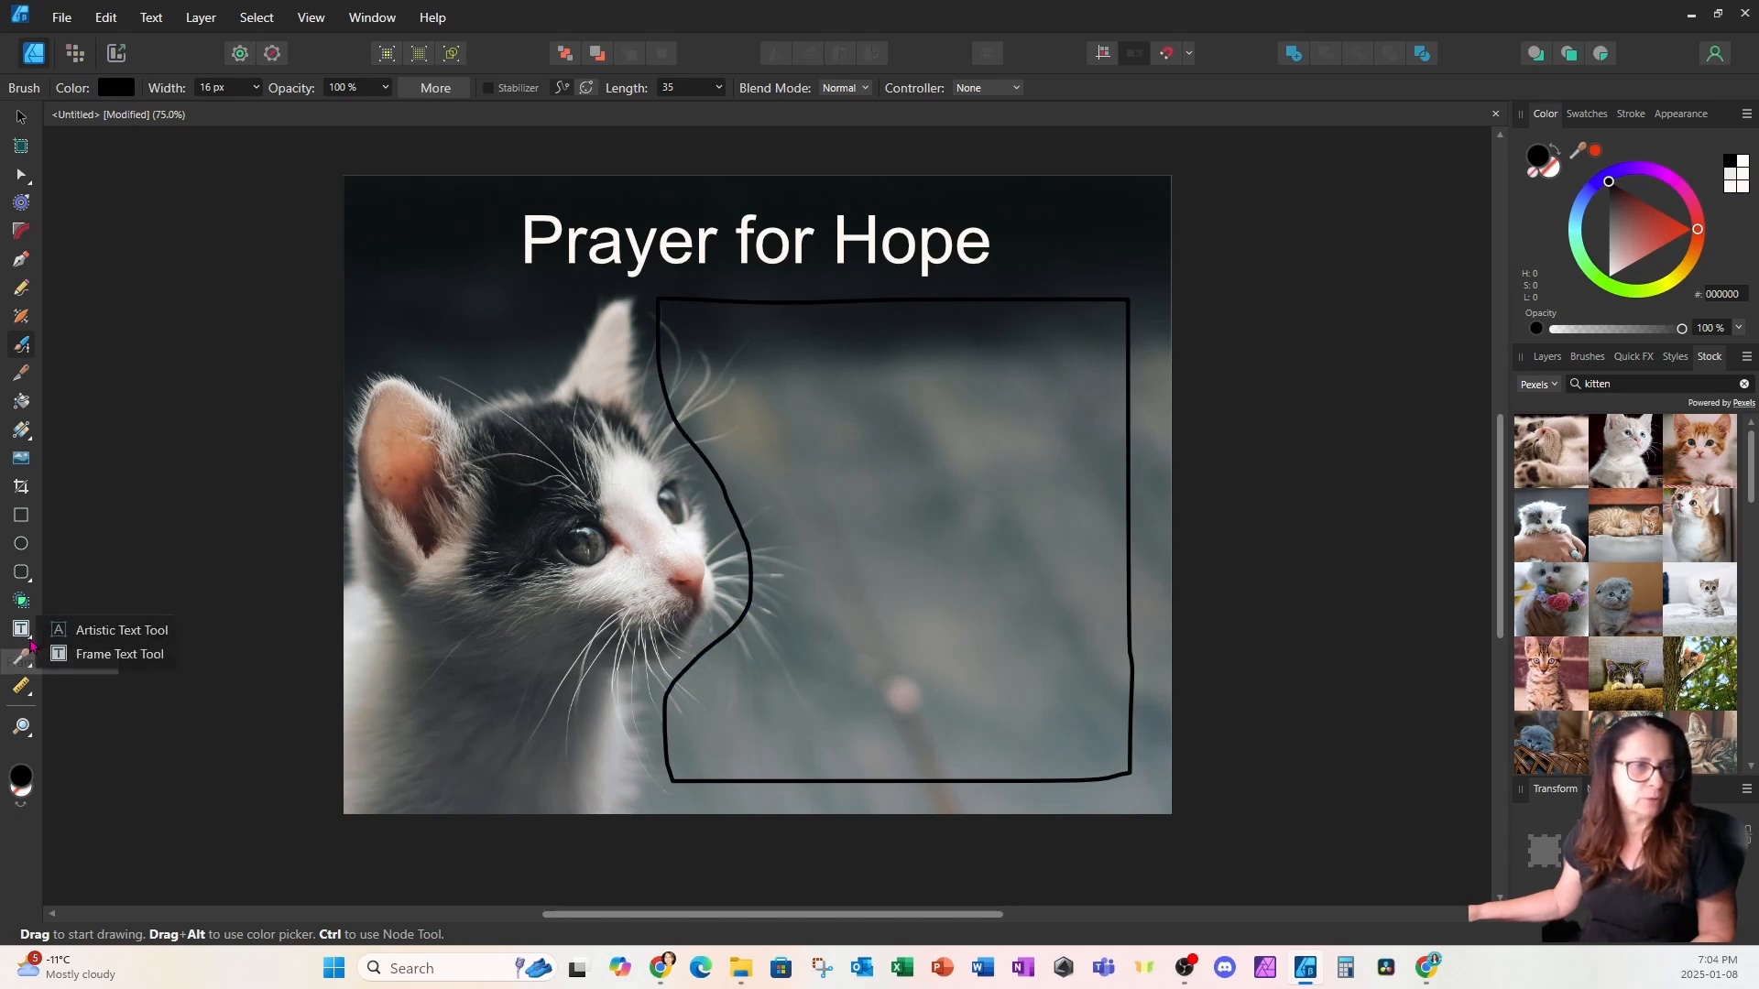
pyautogui.click(84, 656)
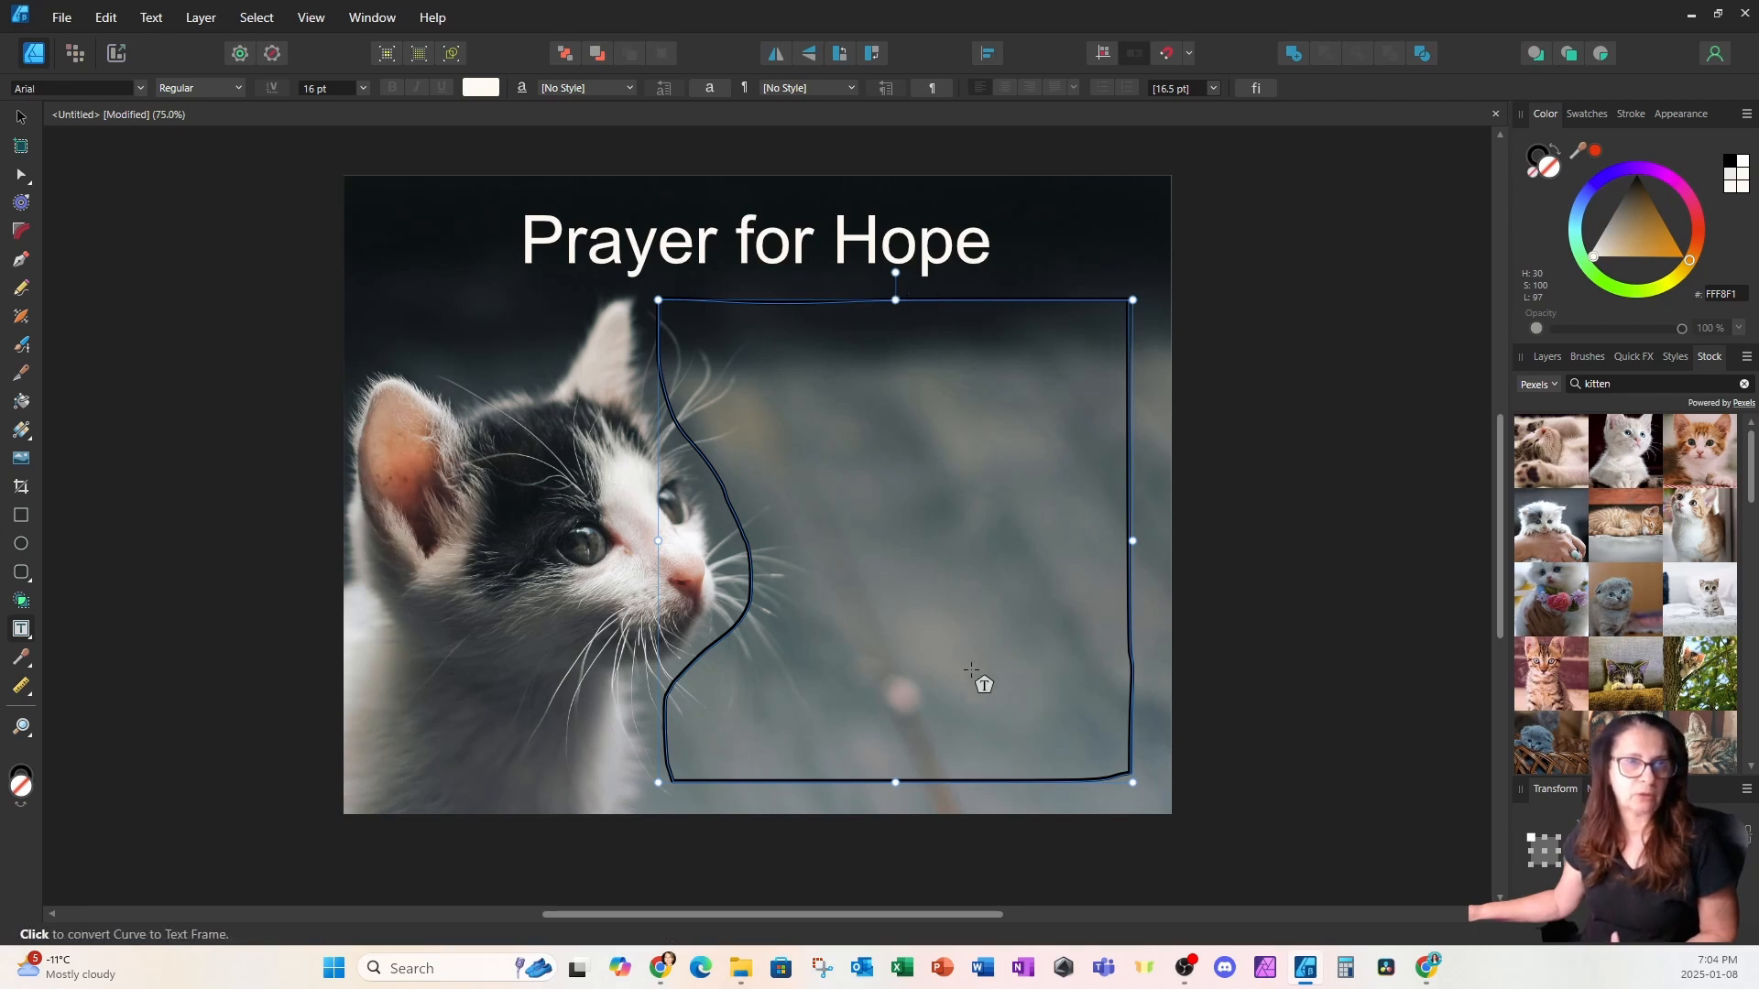
pyautogui.click(678, 323)
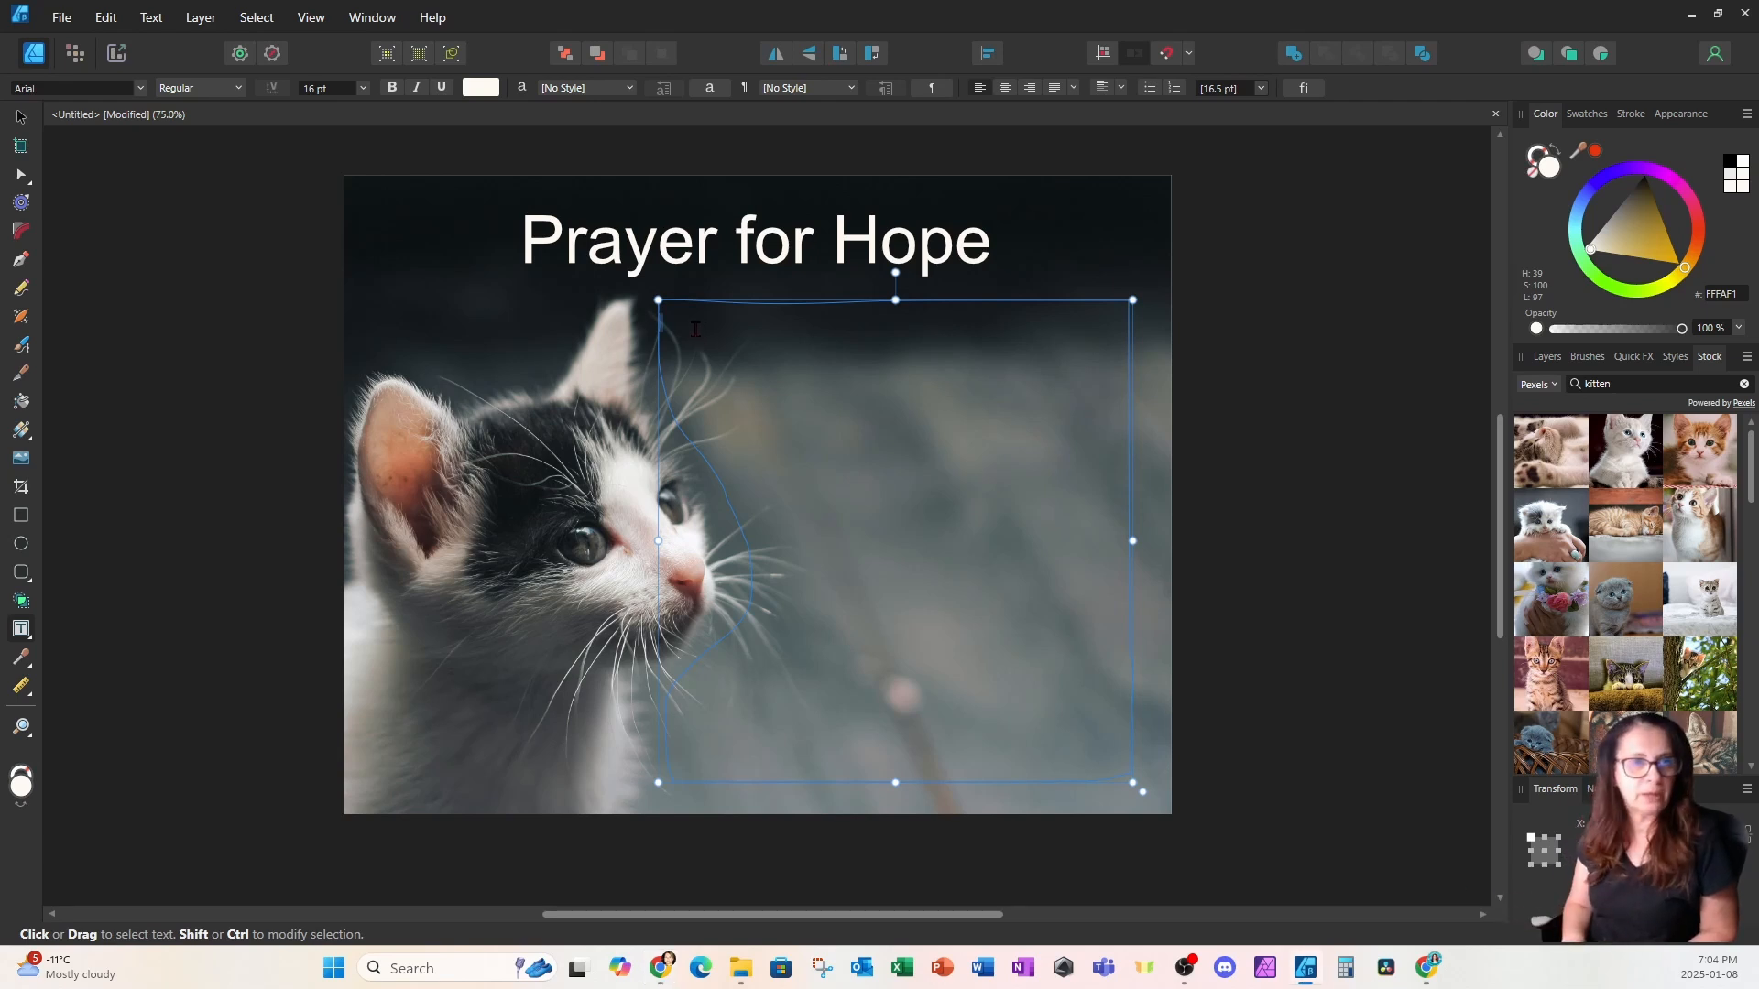
# Step: Paste the copied prayer text into the custom-shaped frame and remove the blank lines between its paragraphs
pyautogui.hotkey('ctrl', 'v')
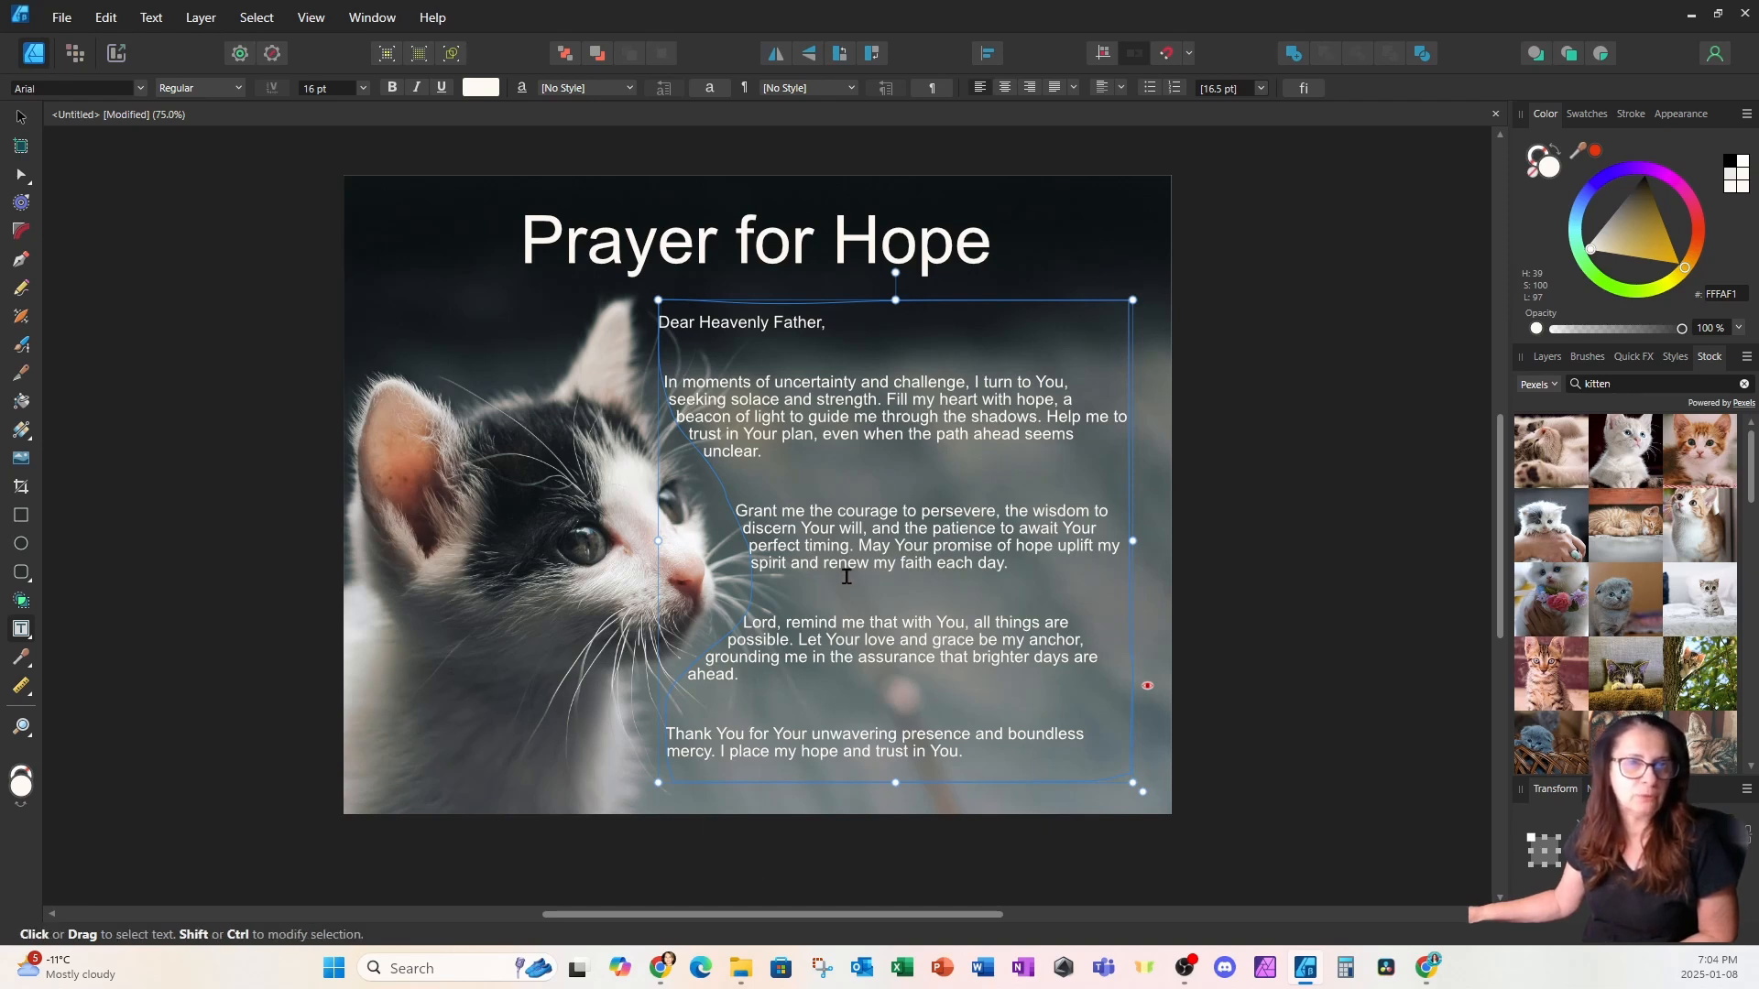
pyautogui.click(792, 352)
pyautogui.press('BackSpace')
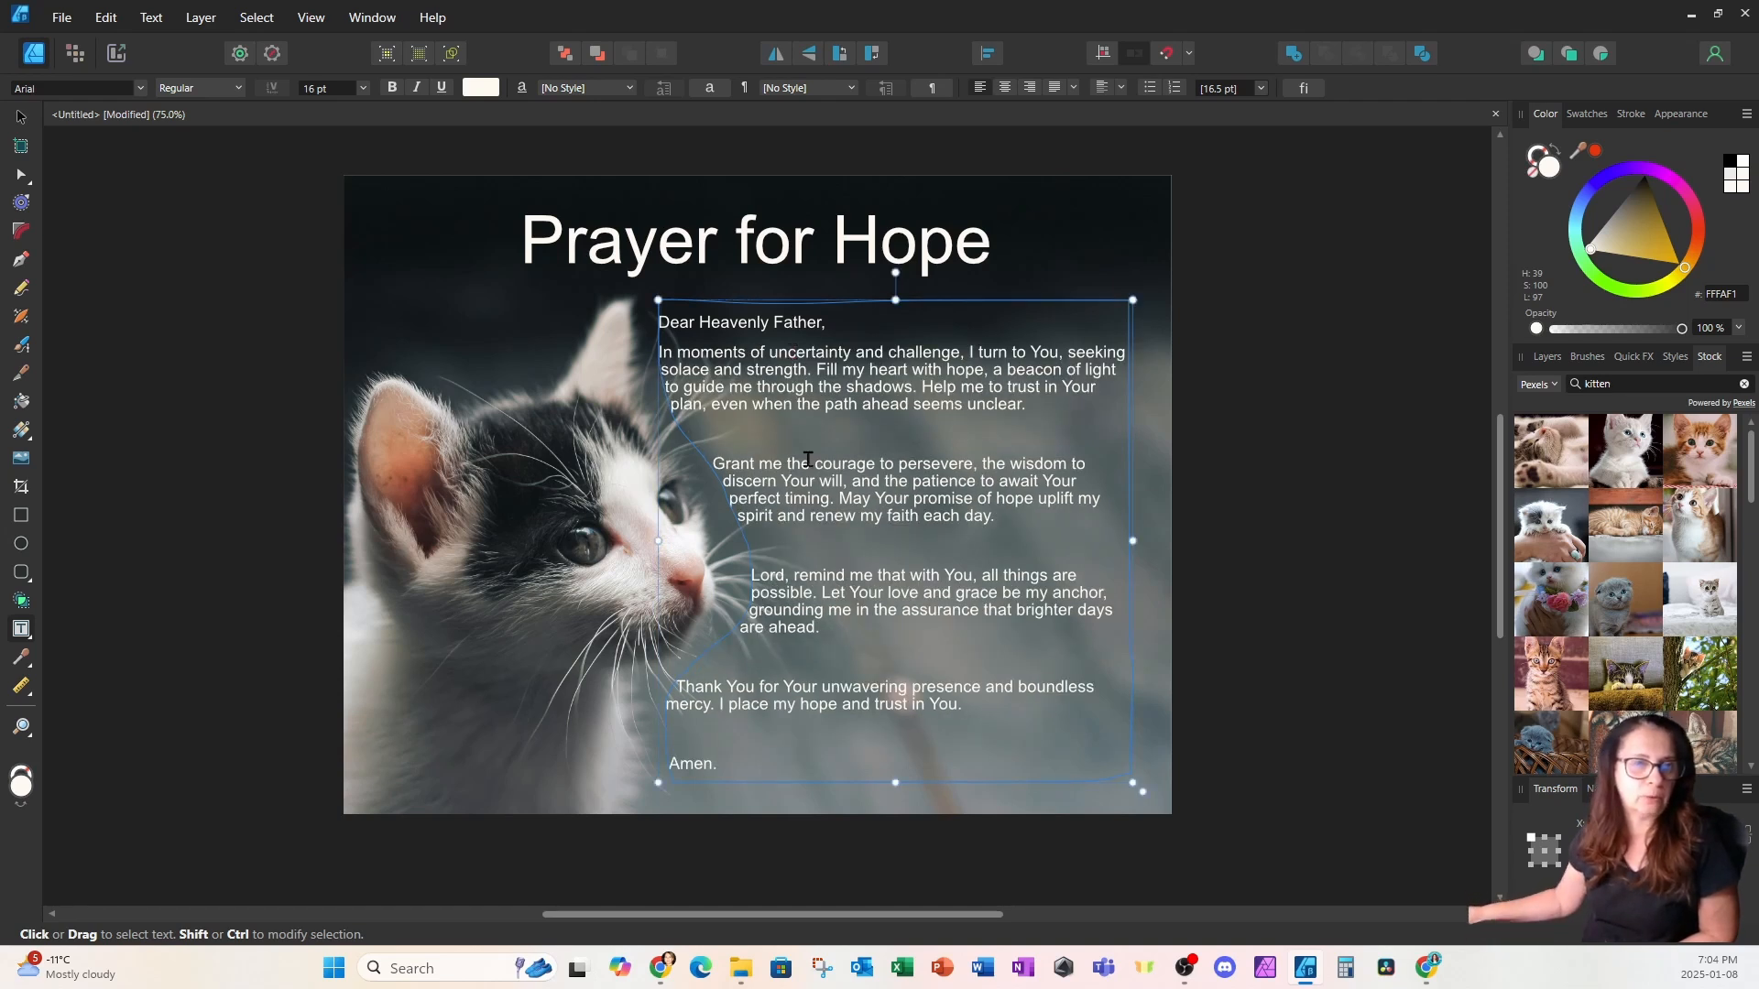
pyautogui.press('BackSpace')
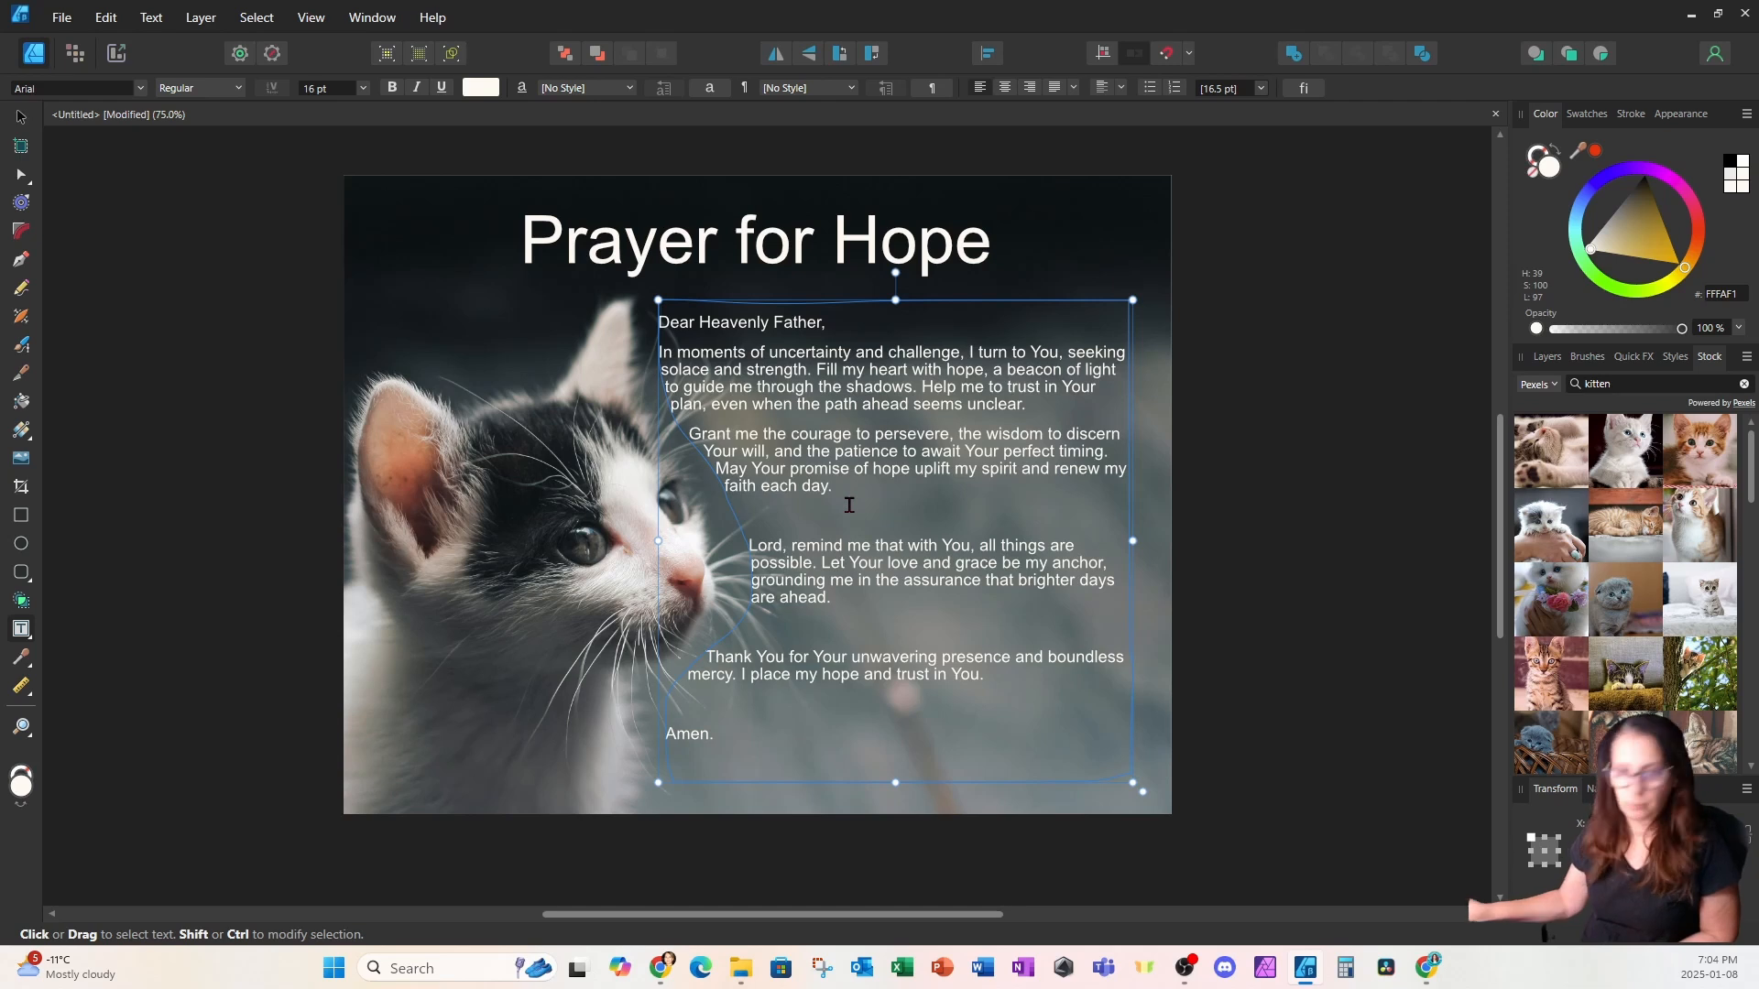
pyautogui.press('BackSpace')
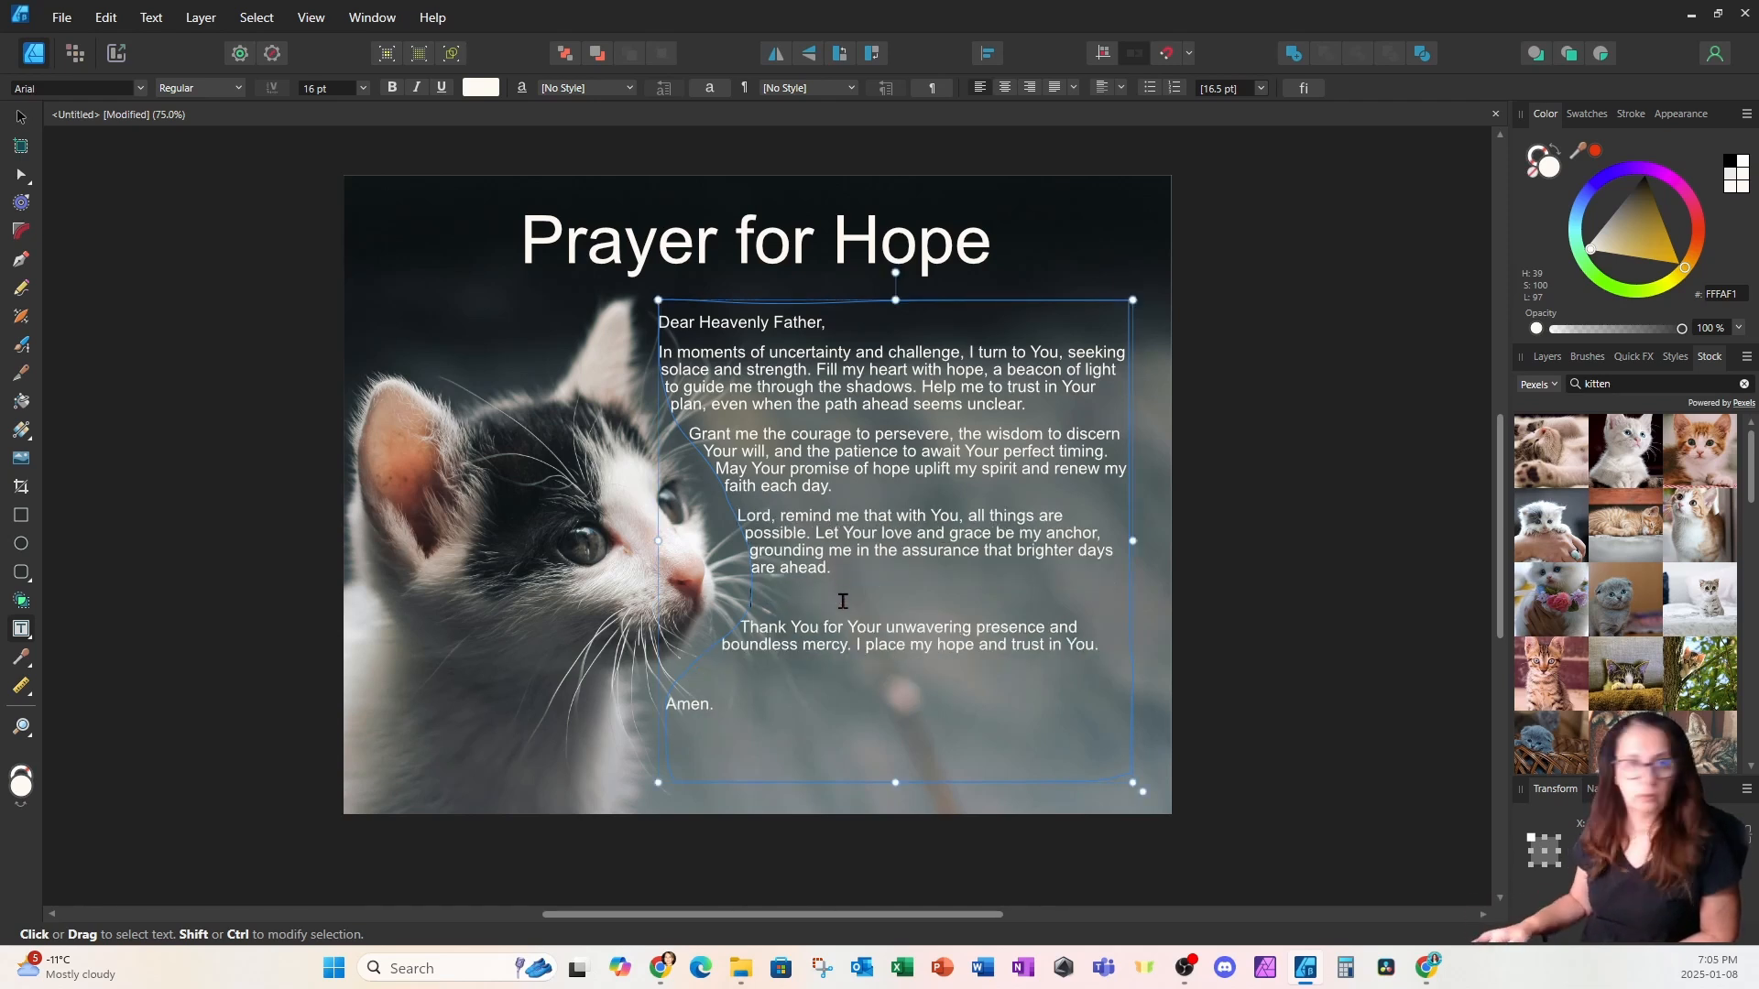
pyautogui.press('BackSpace')
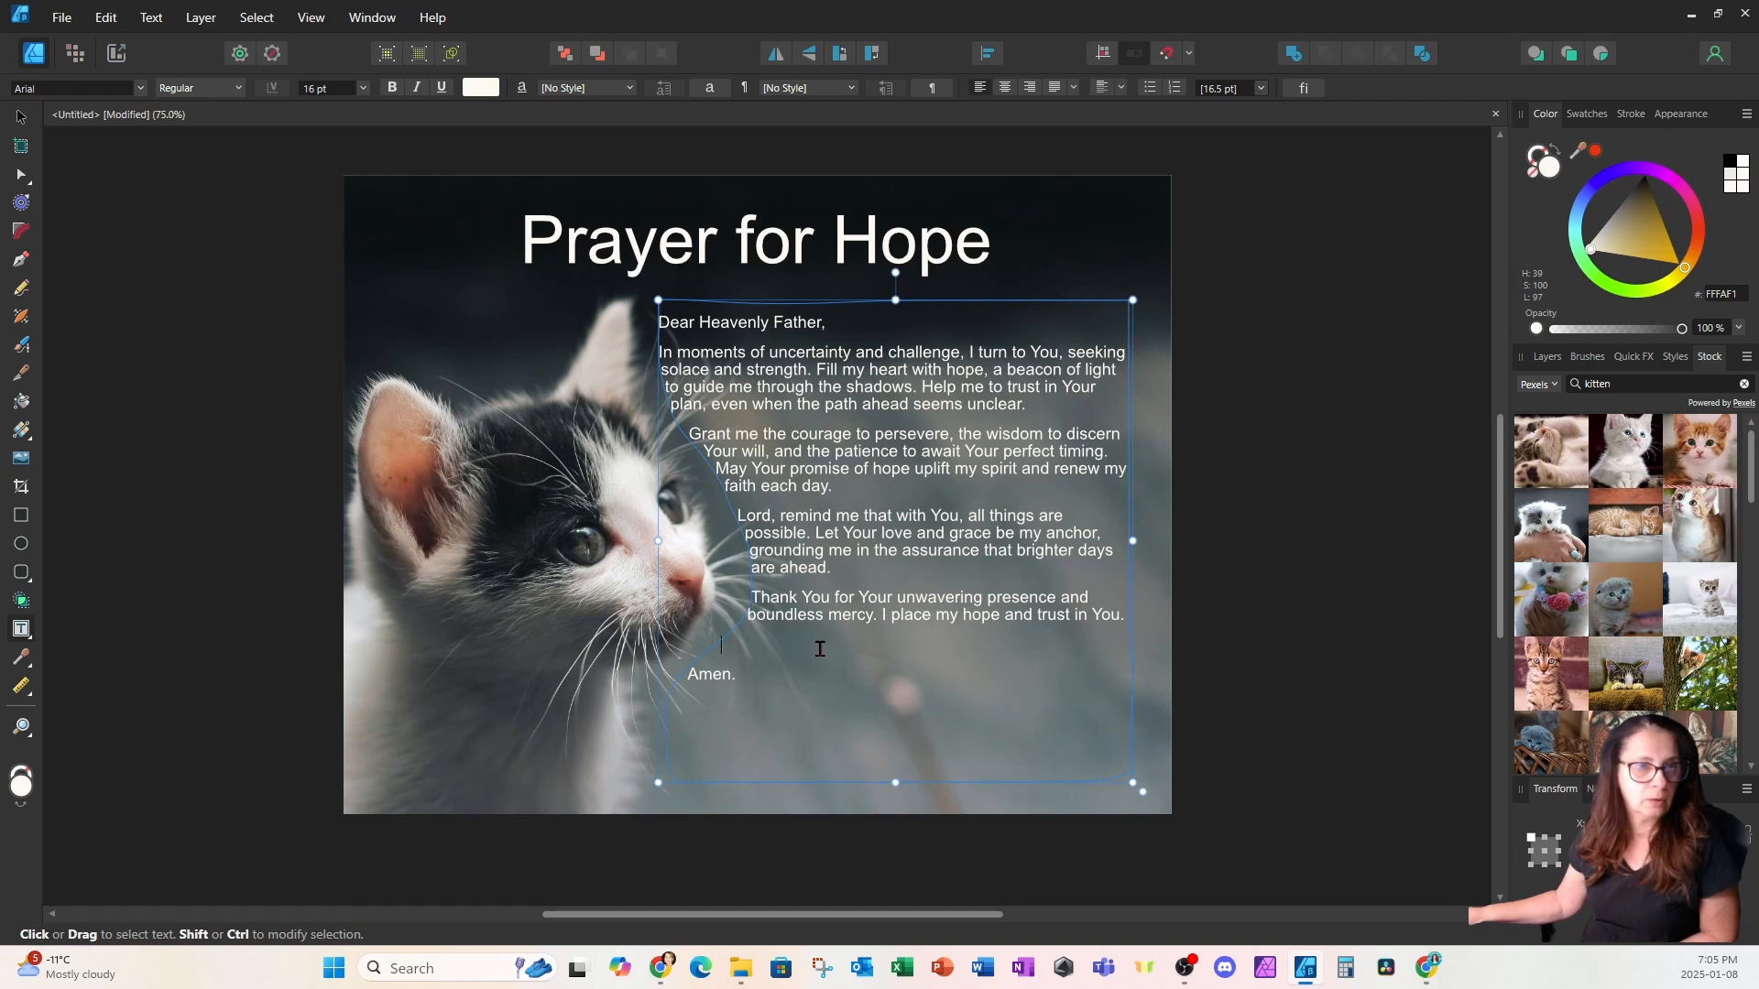
pyautogui.press('BackSpace')
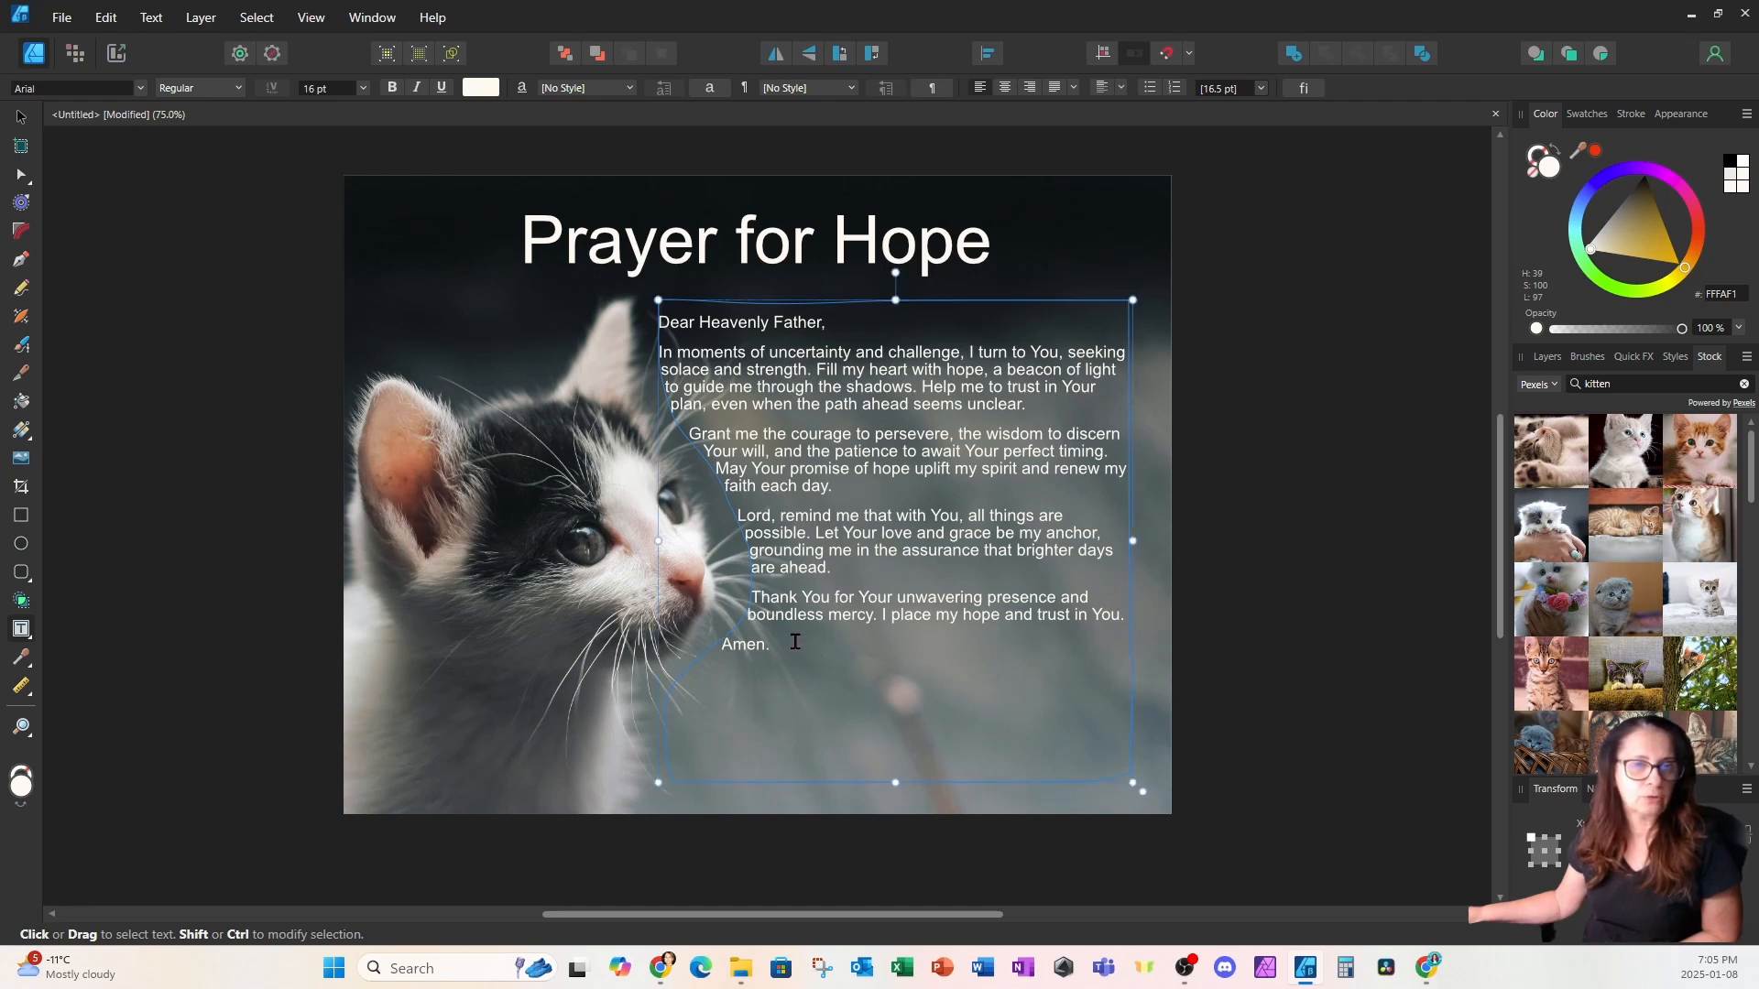
# Step: Set the whole prayer text to 20 pt and join "Amen." onto the end of the last paragraph
pyautogui.moveTo(796, 641); pyautogui.dragTo(658, 322)
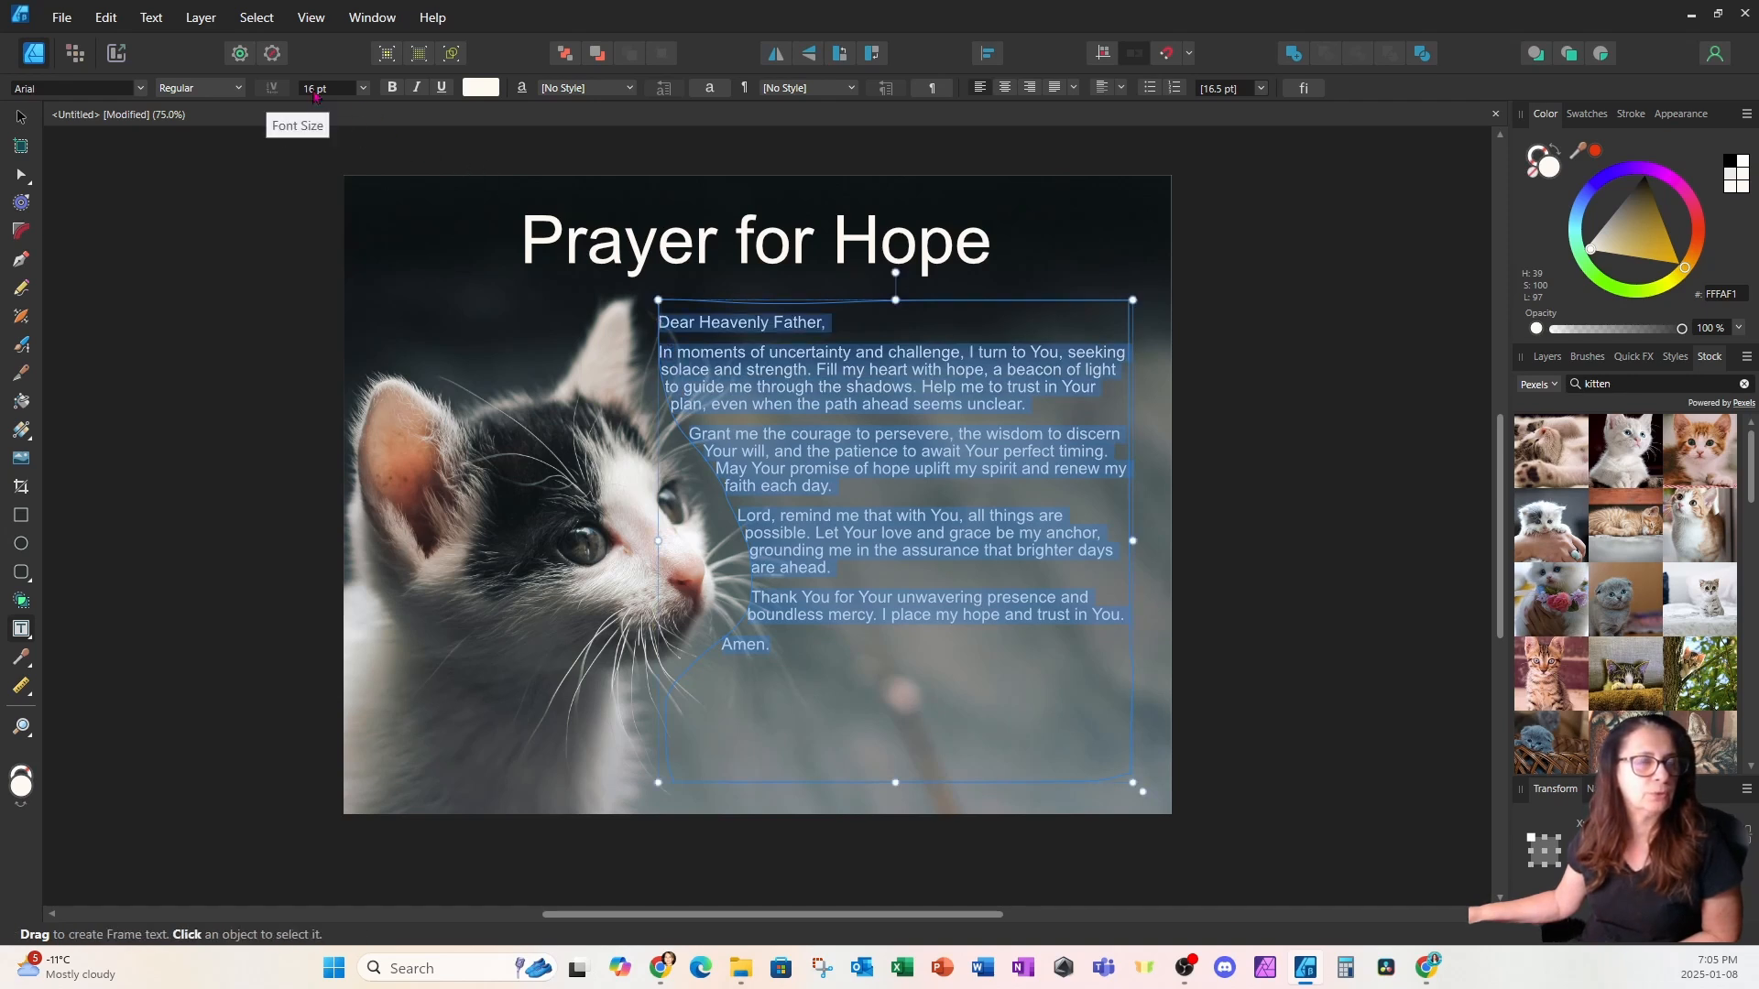
pyautogui.click(363, 89)
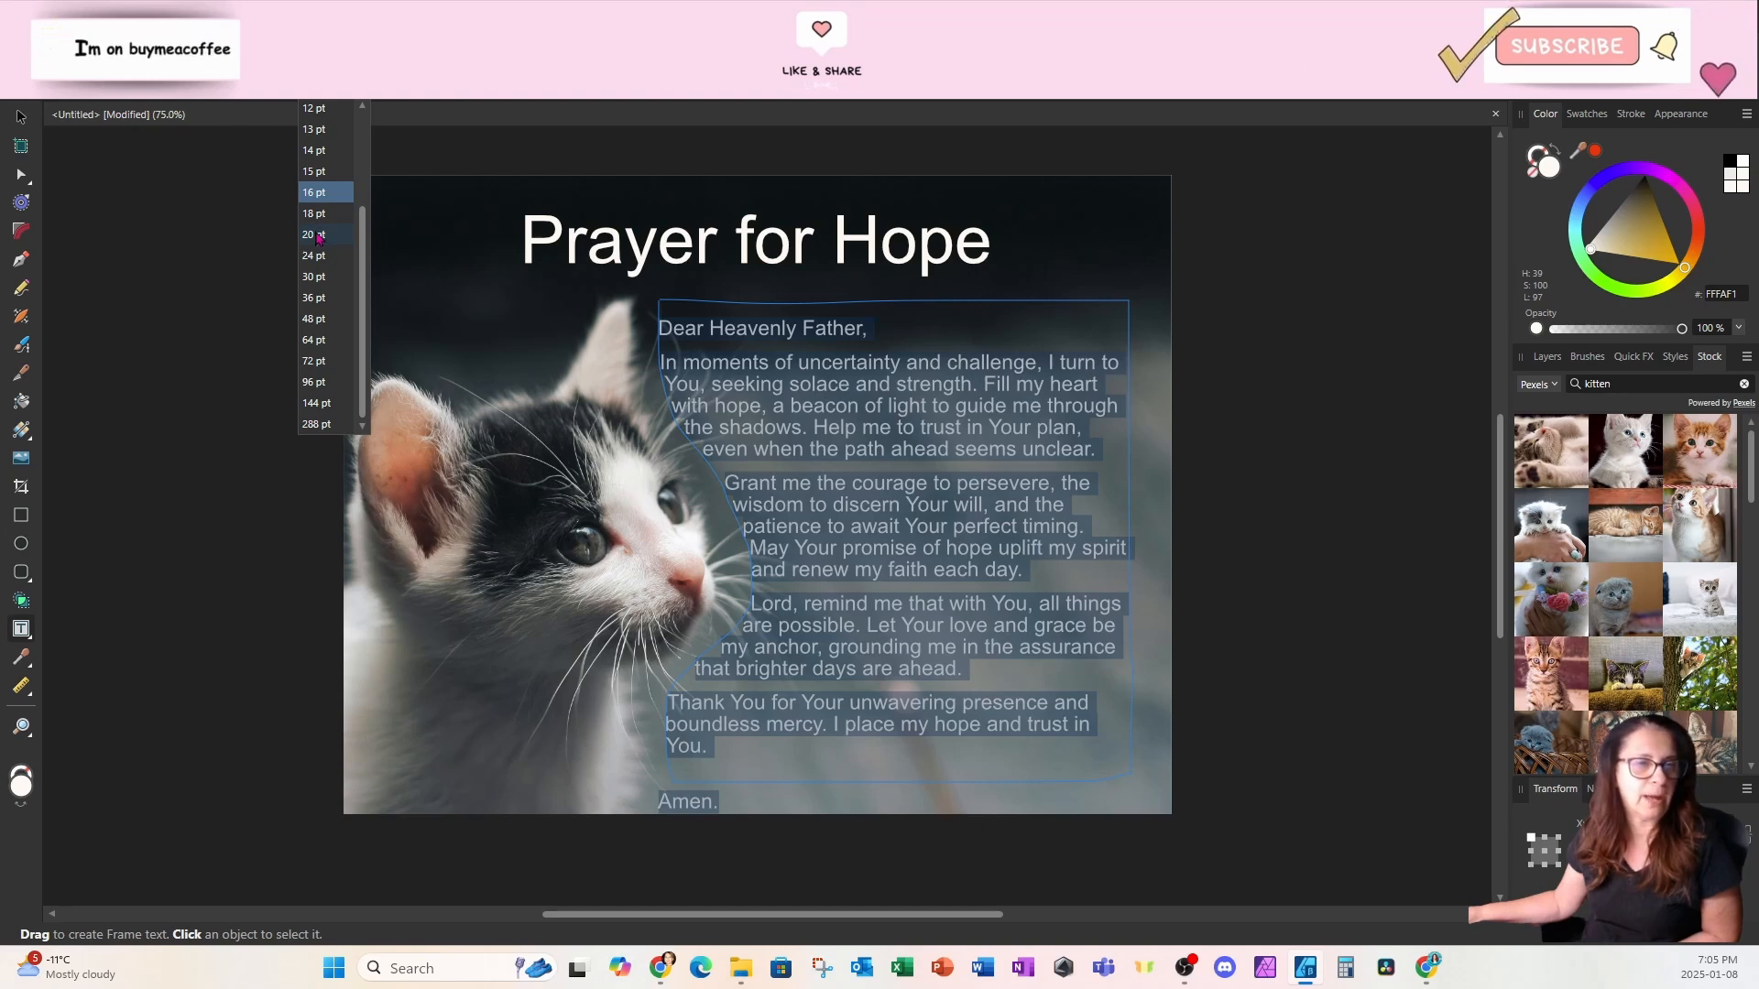
pyautogui.click(315, 234)
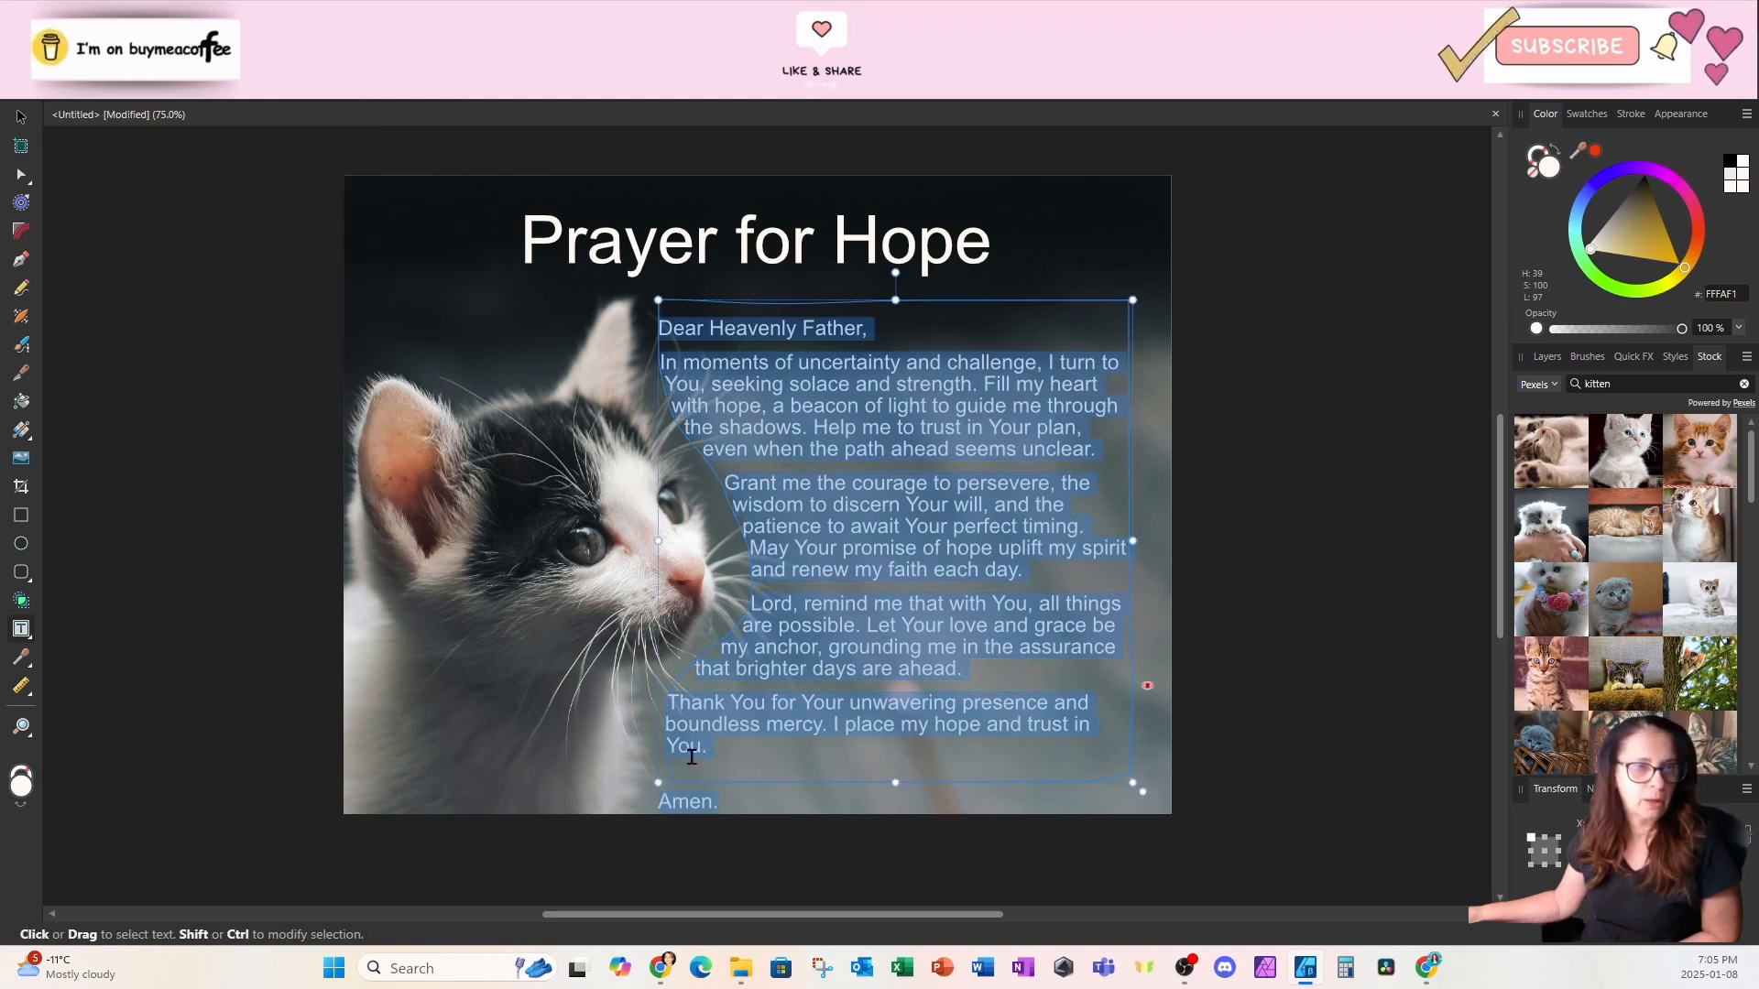
pyautogui.click(749, 744)
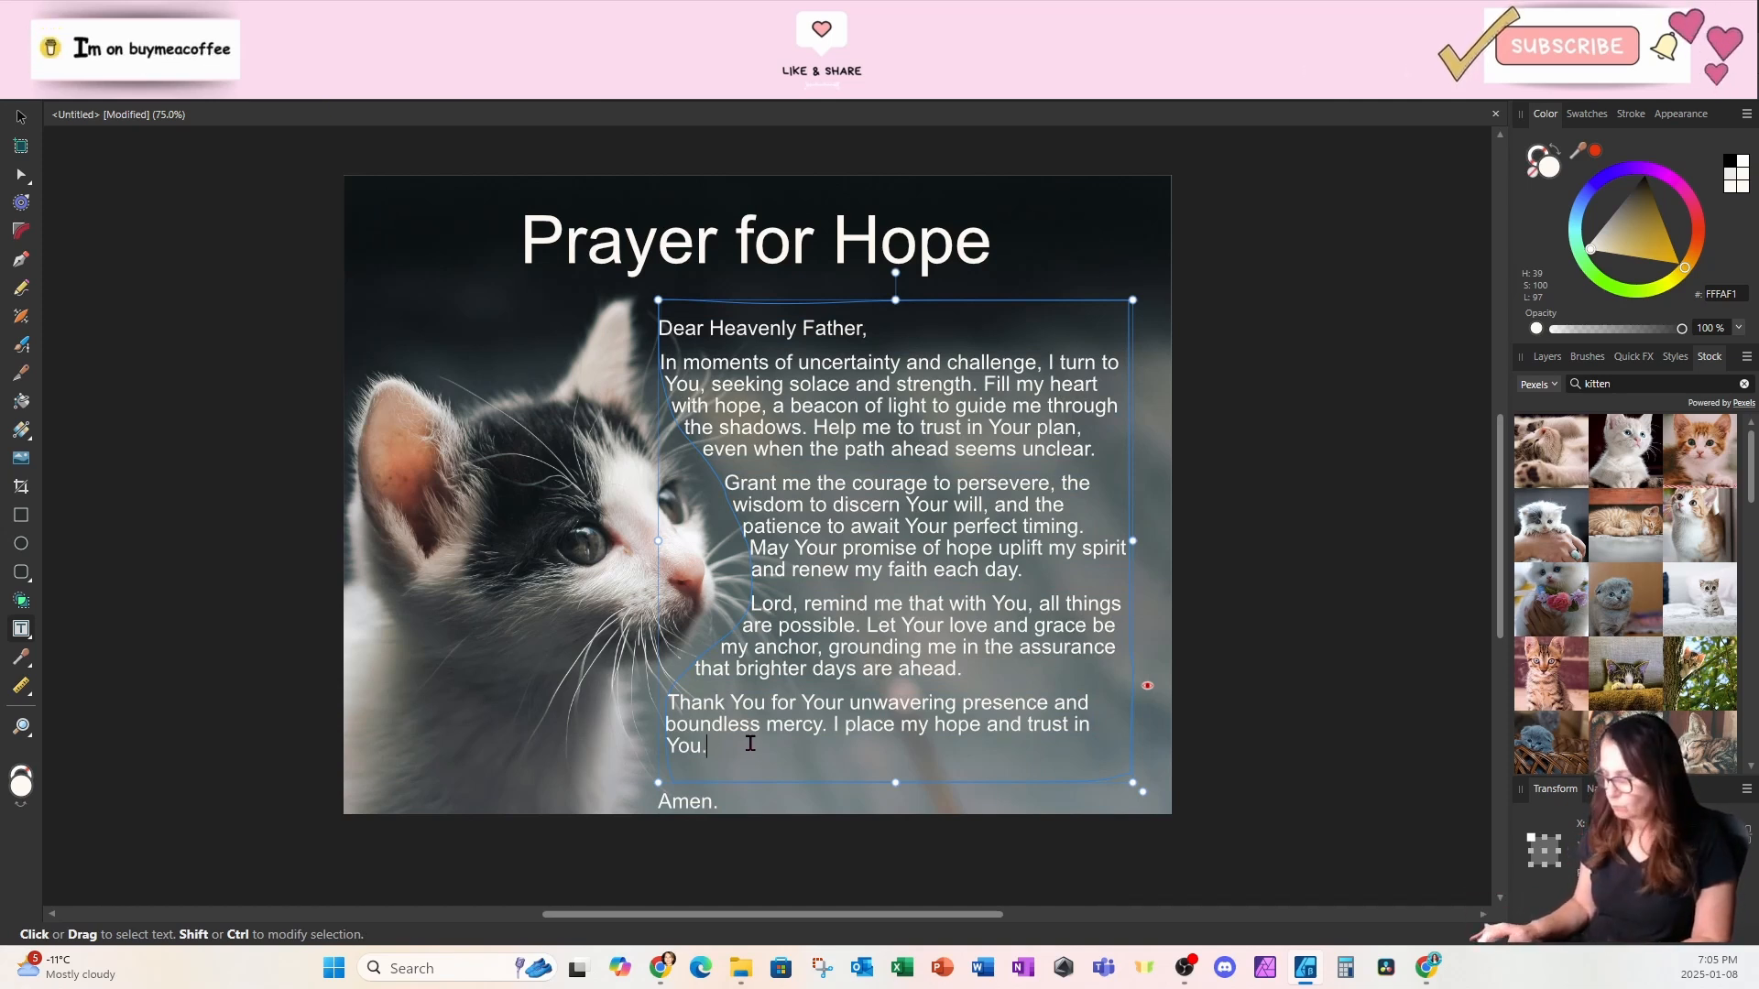
pyautogui.press('Delete')
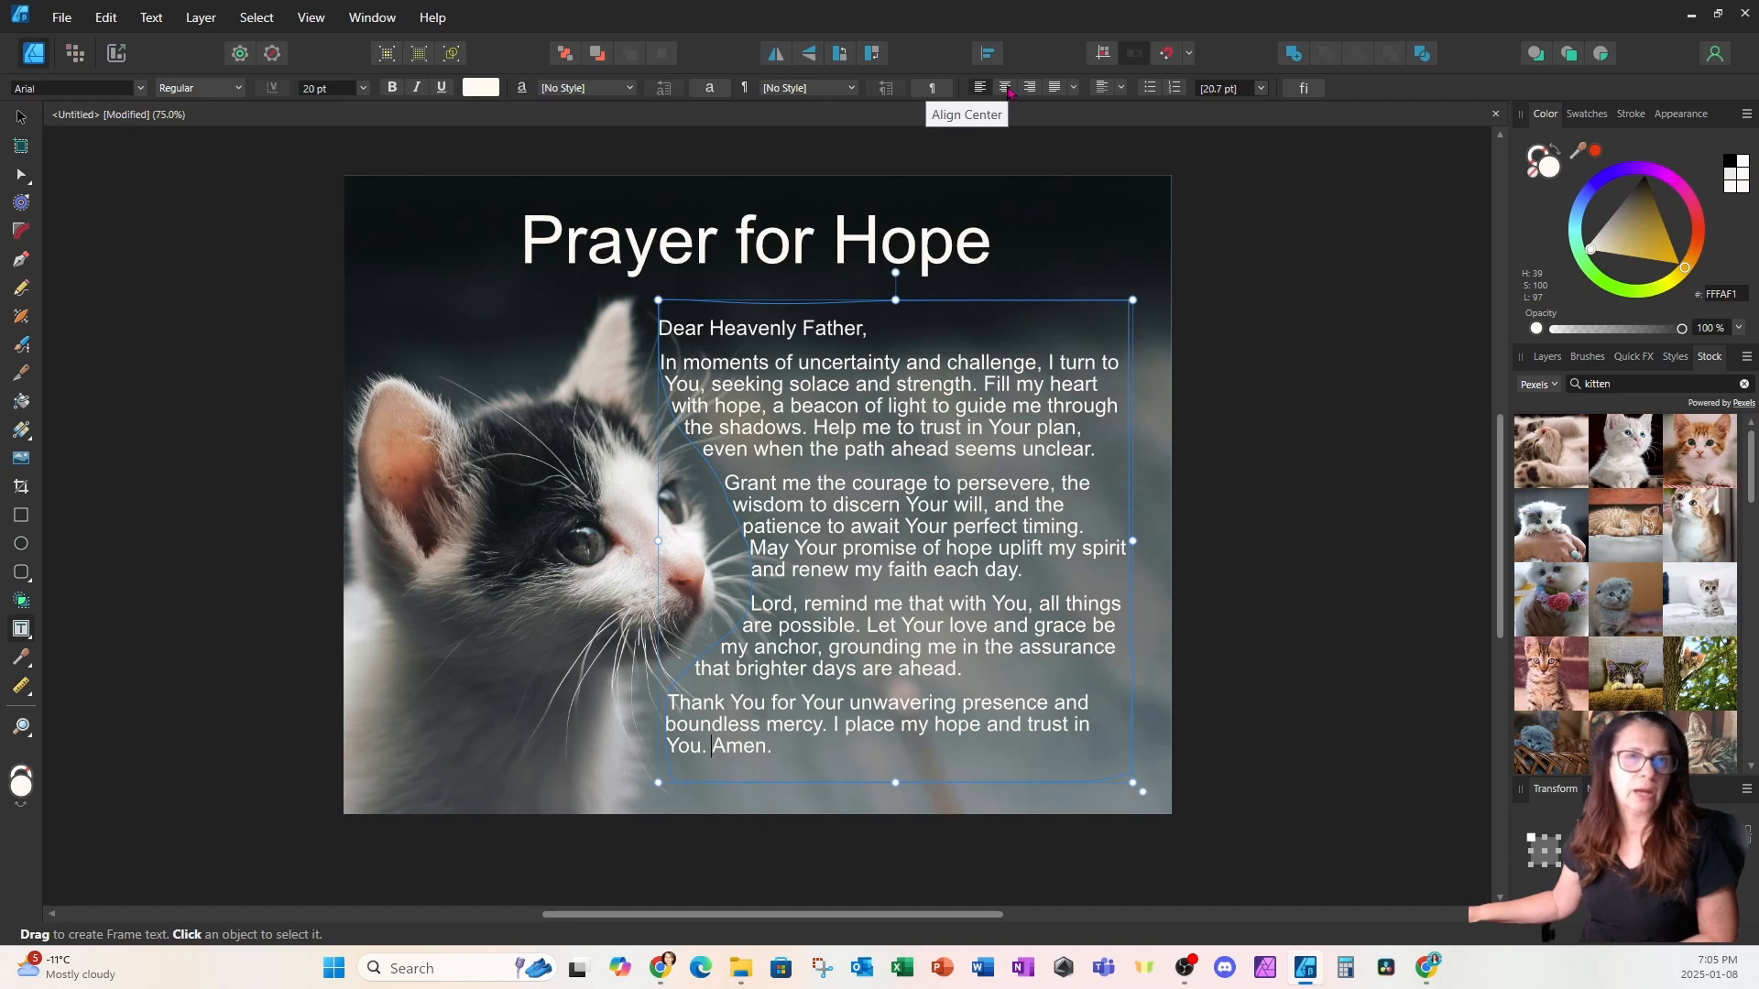
# Step: Justify all paragraphs of the prayer text, leave text editing and deselect everything
pyautogui.click(1055, 88)
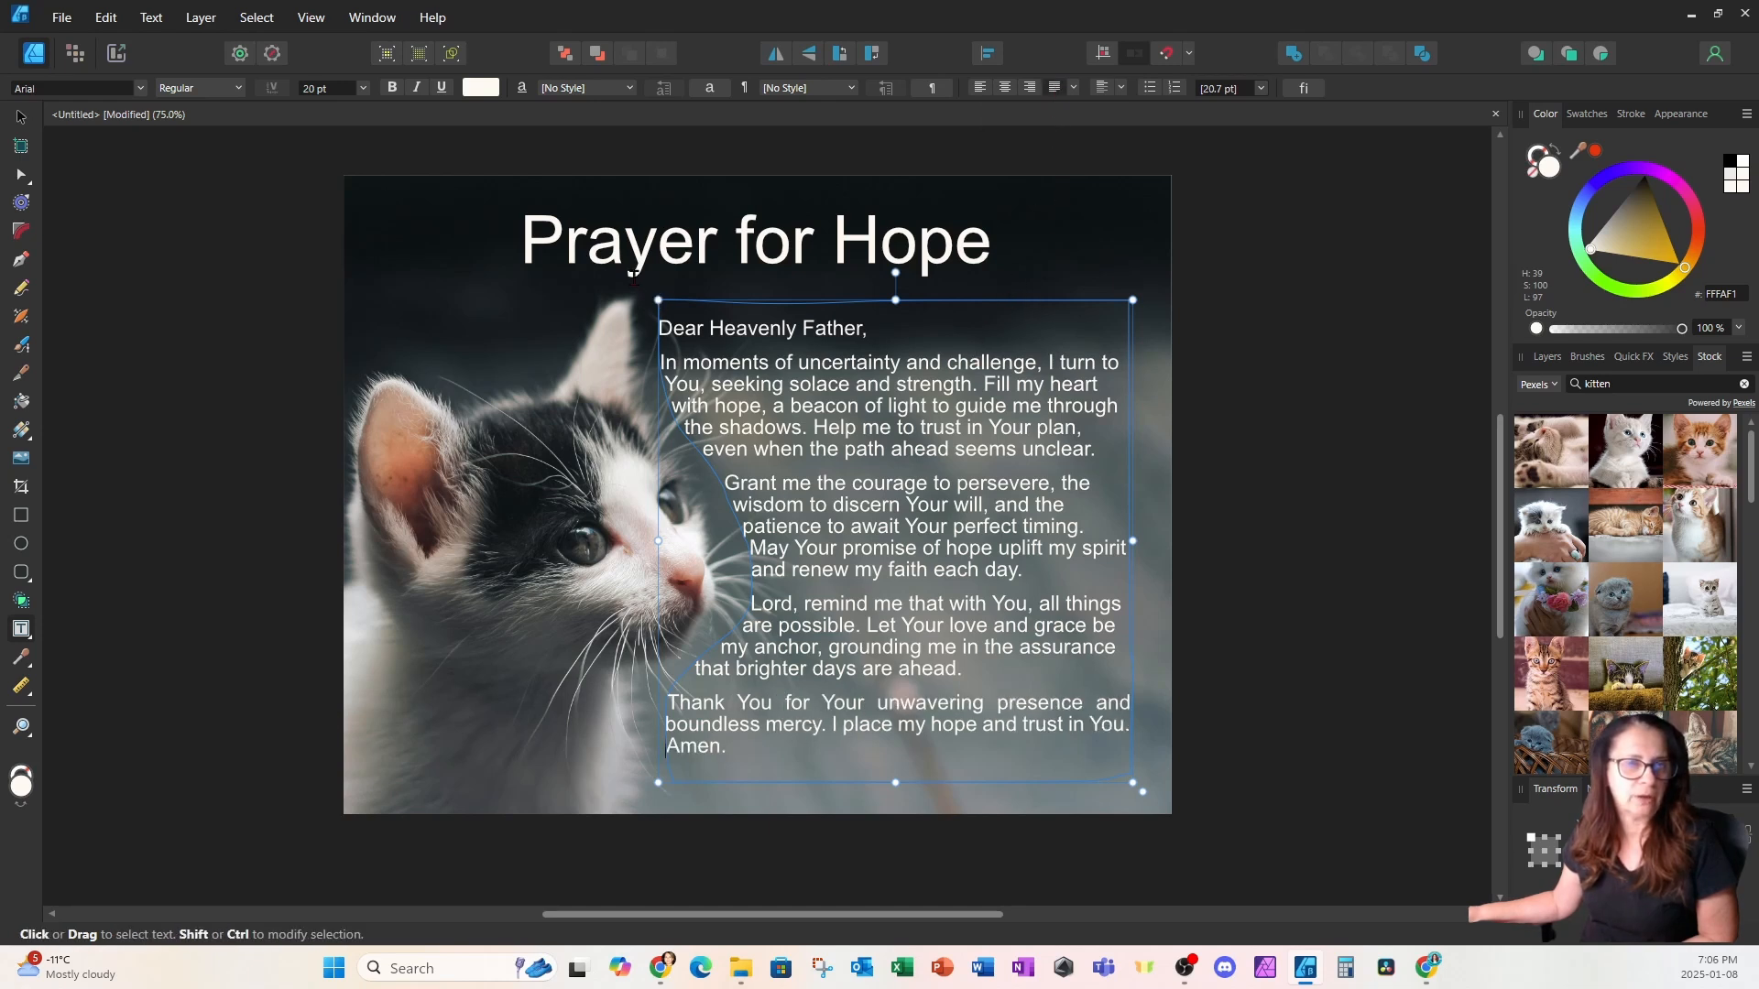
pyautogui.moveTo(659, 328); pyautogui.dragTo(1002, 660)
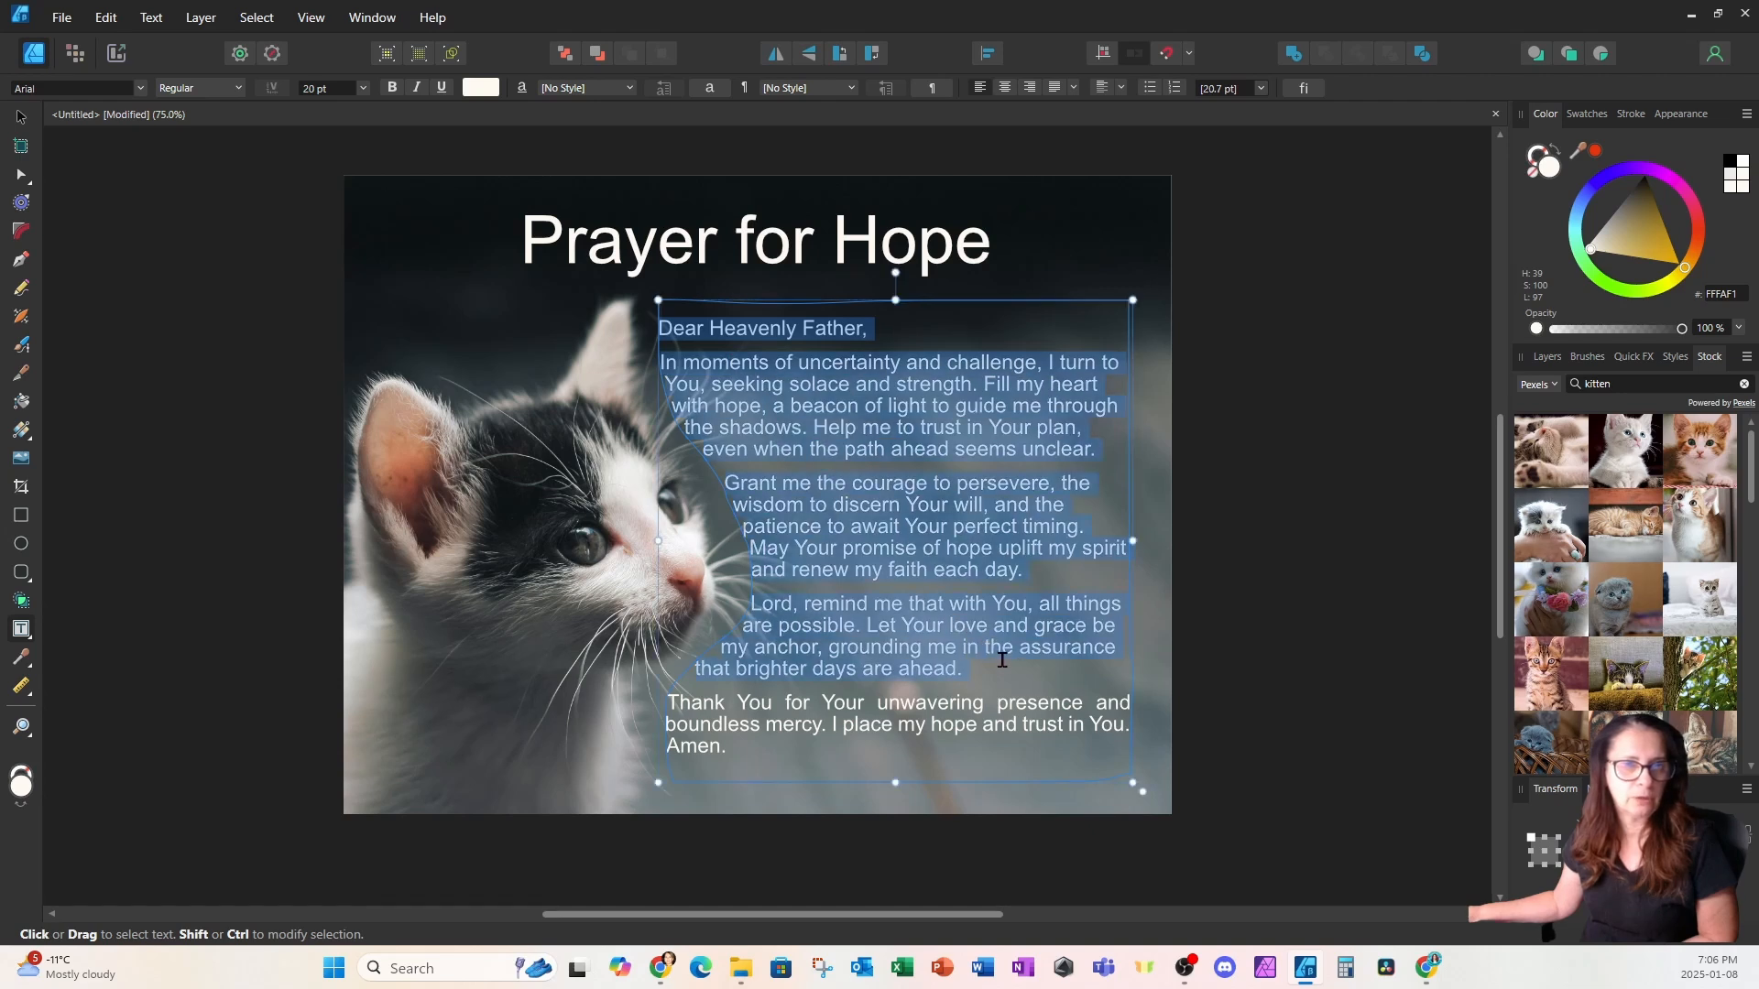
pyautogui.click(1056, 88)
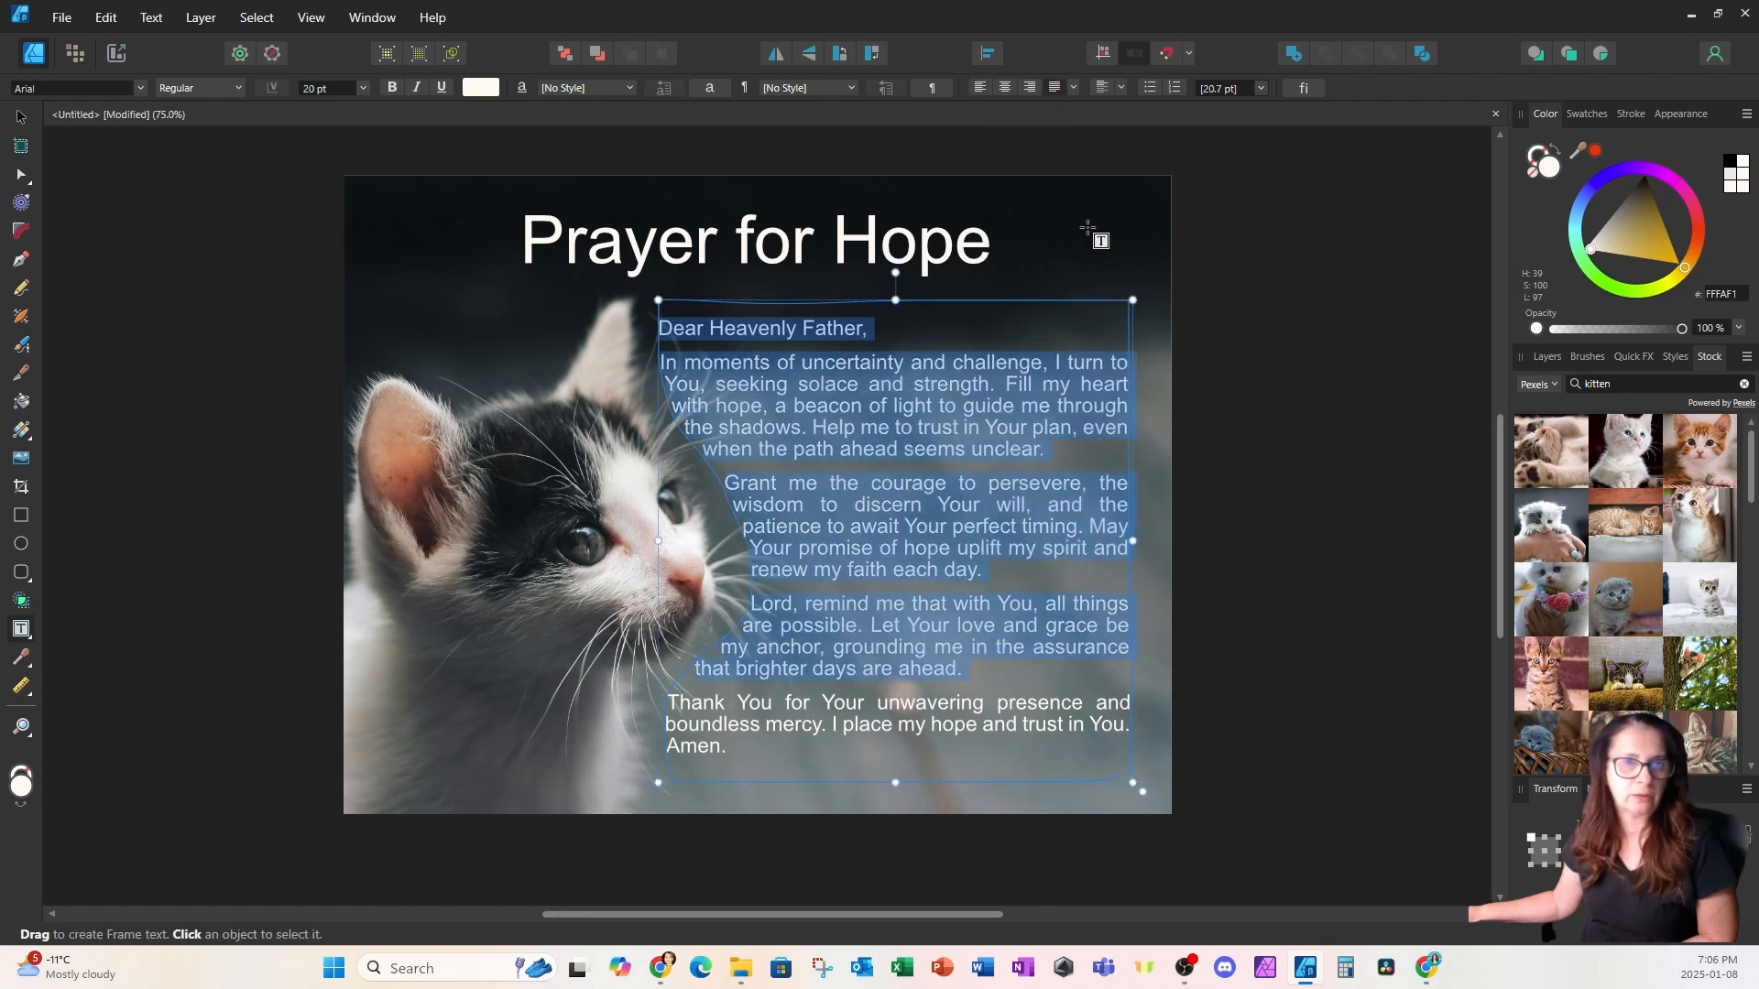
pyautogui.click(22, 116)
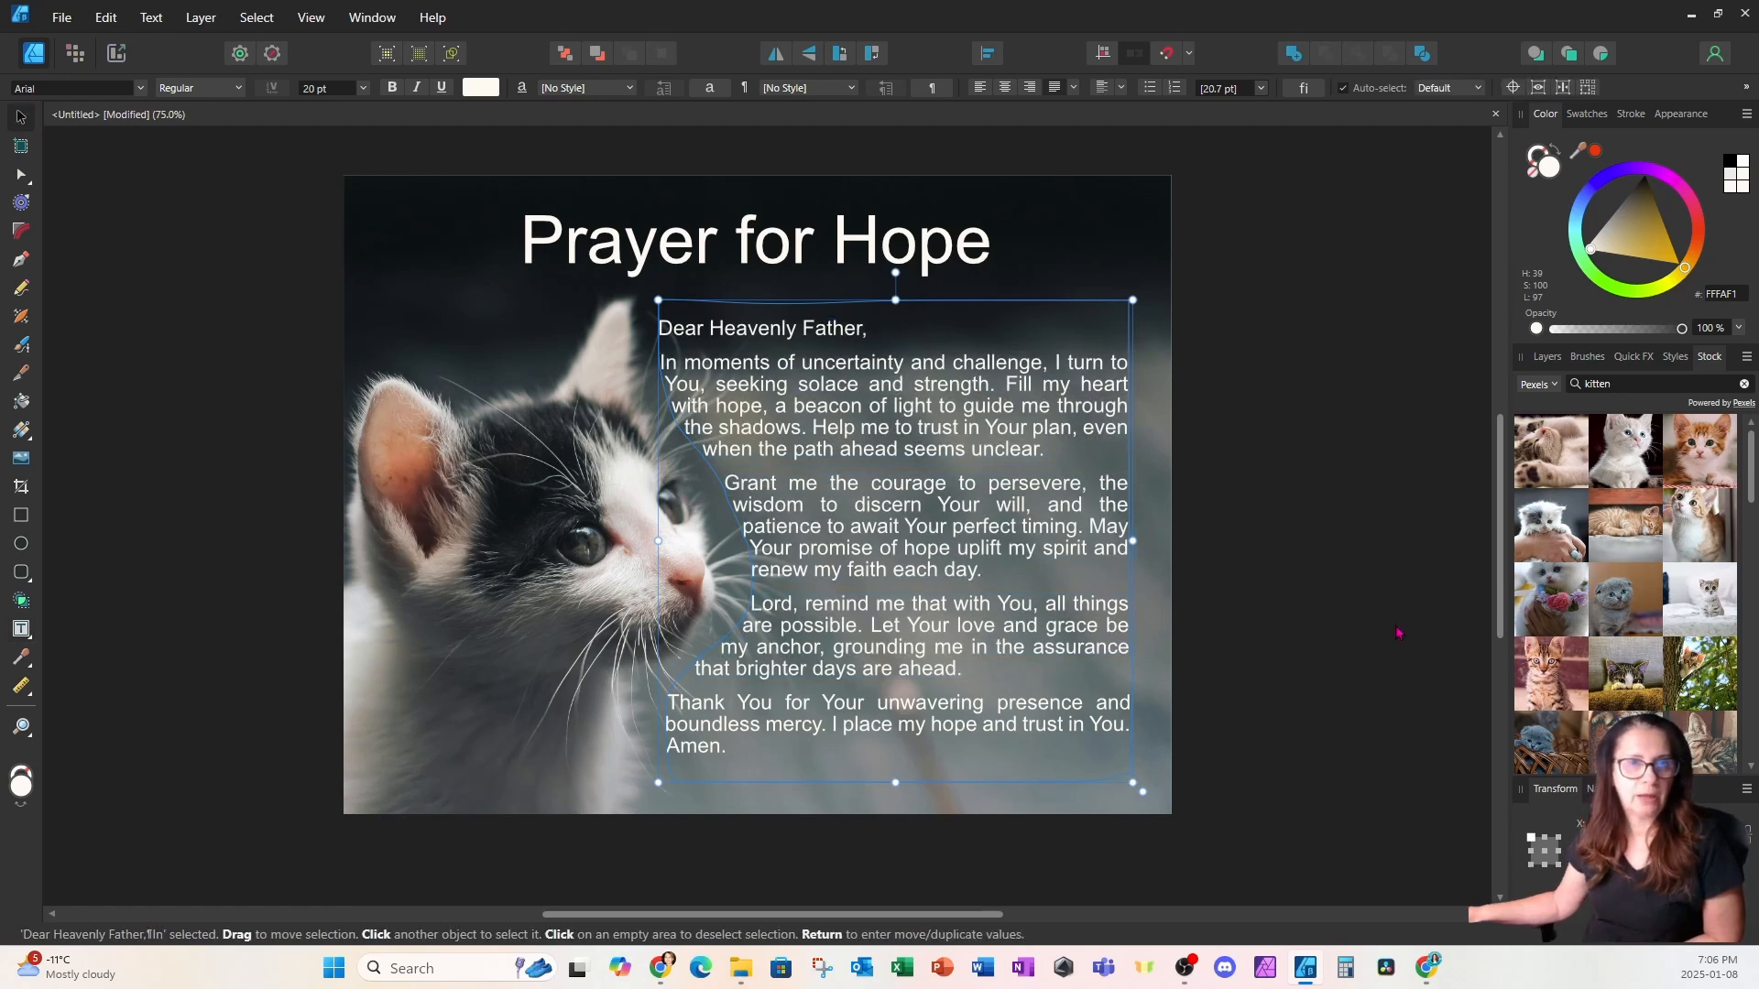
pyautogui.click(1138, 234)
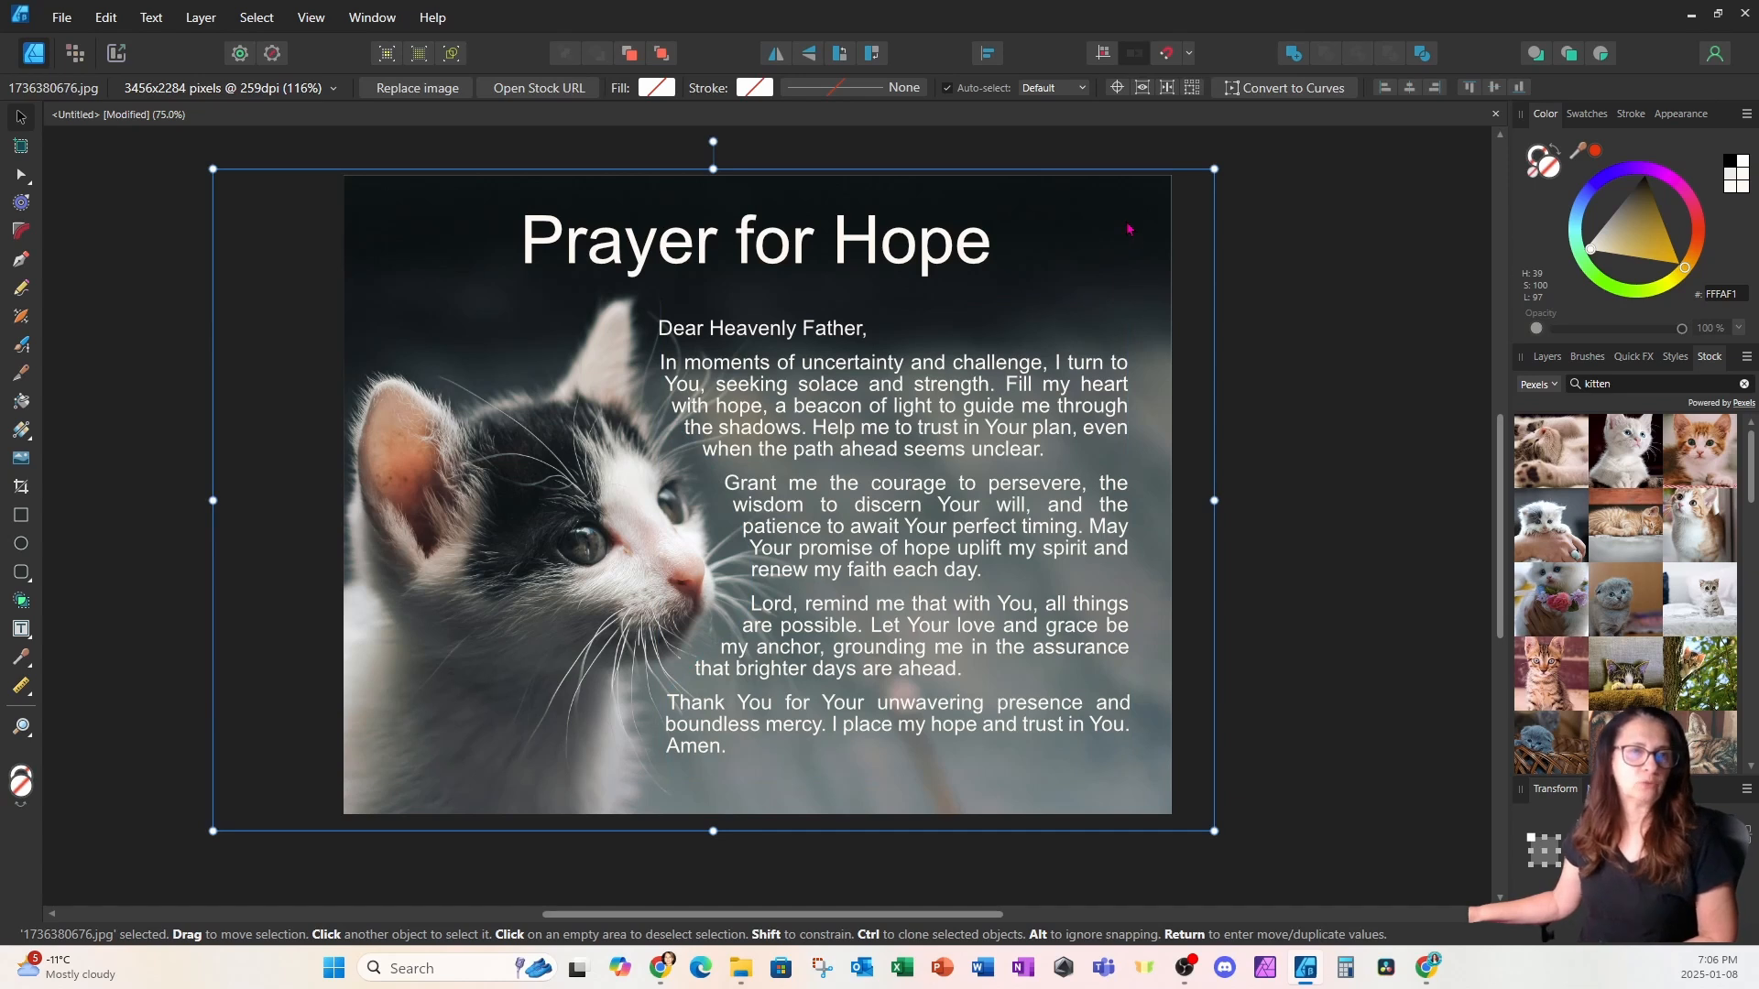
pyautogui.click(1262, 252)
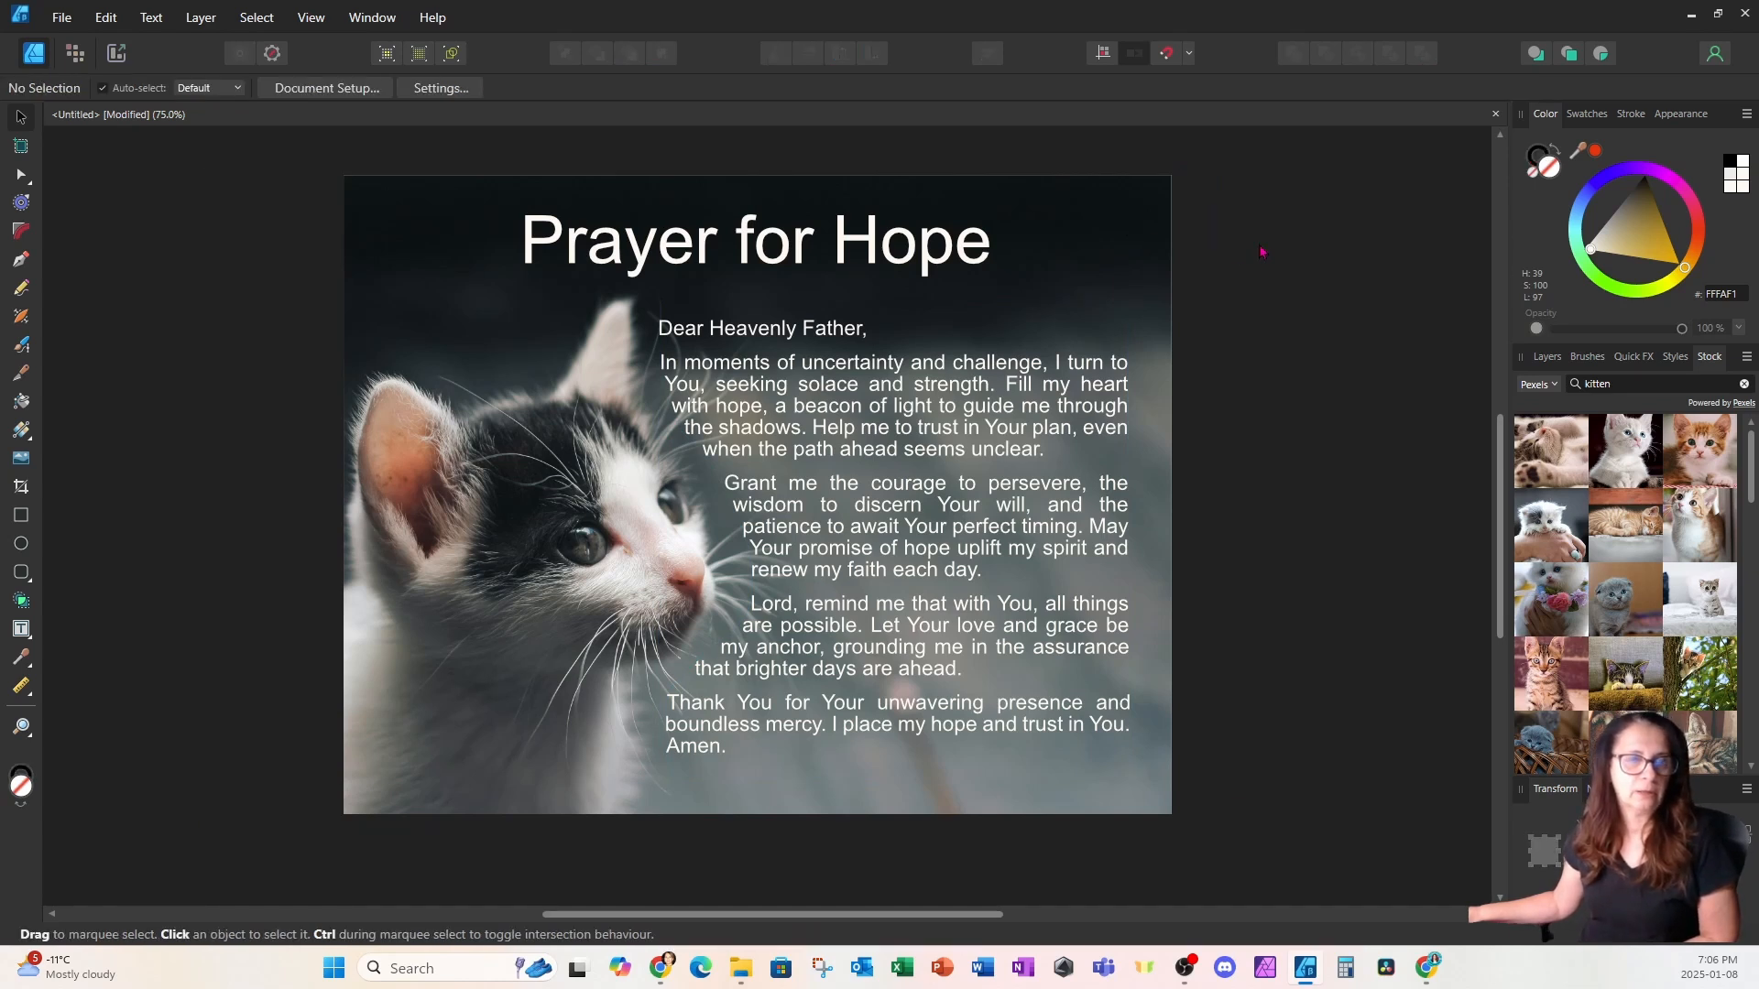